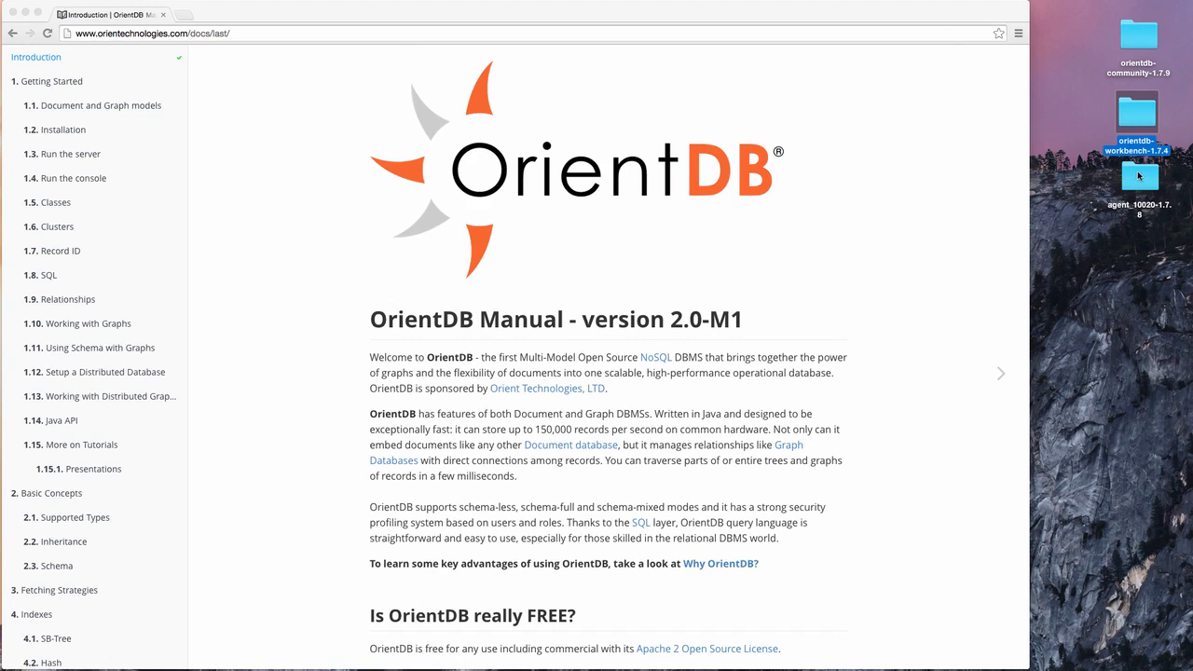
# Move the agent_10020-1.7.8 folder into the orientdb-community-1.7.9 folder.
pyautogui.click(1139, 176)
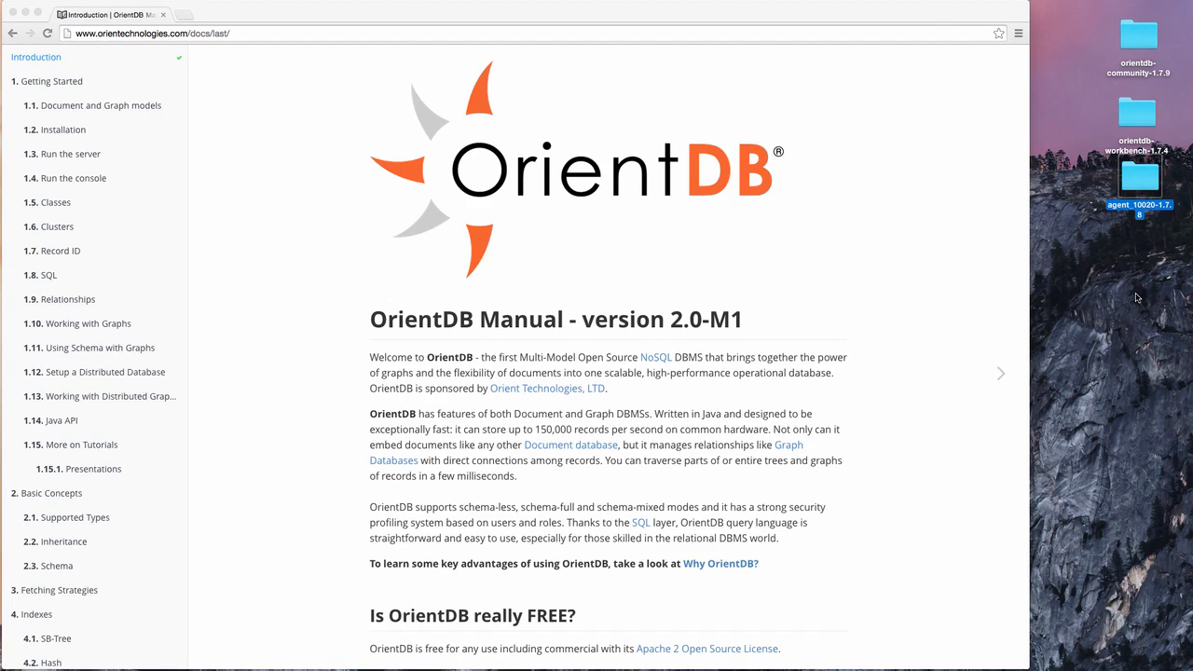
pyautogui.hotkey('ctrl', 'Left')
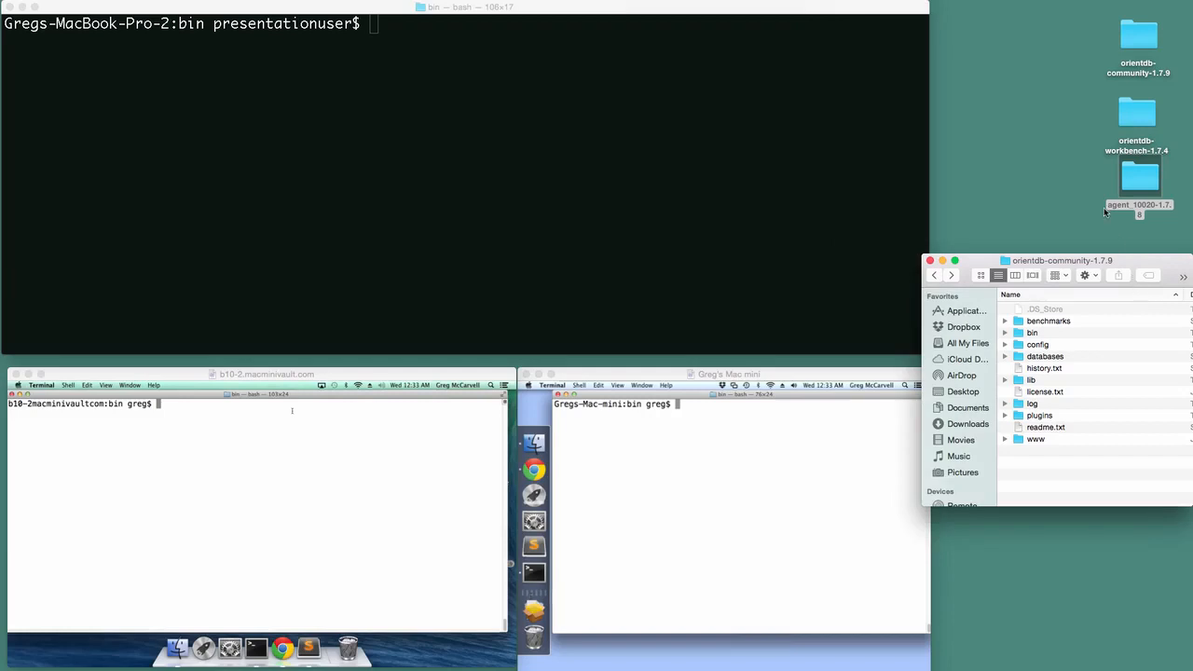
pyautogui.moveTo(1141, 183); pyautogui.dragTo(1040, 408)
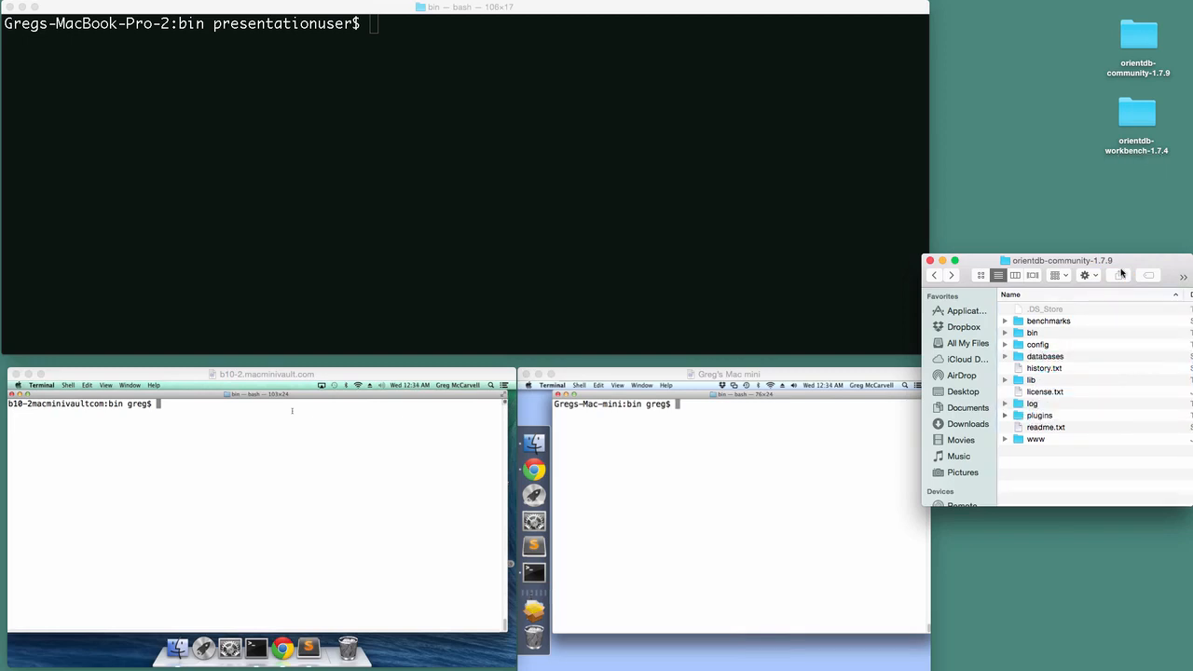
# Check the working folder and start the distributed server with ./dserver.sh, then open a new shell tab.
pyautogui.click(756, 174)
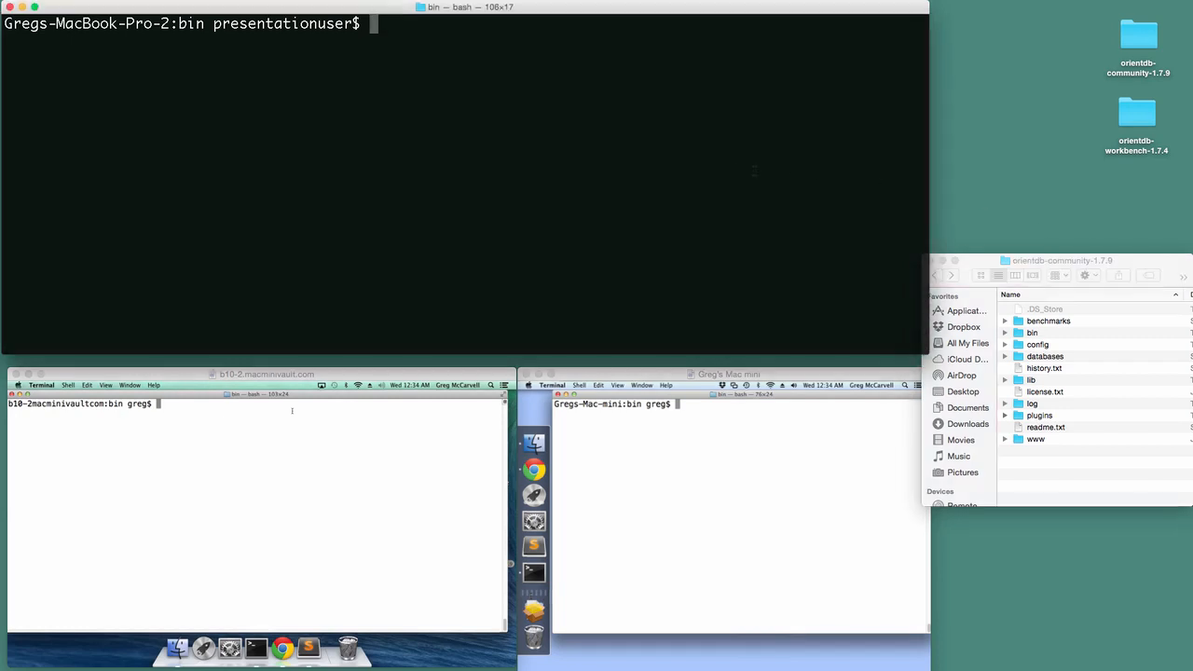
pyautogui.write('pwd')
pyautogui.press('Return')
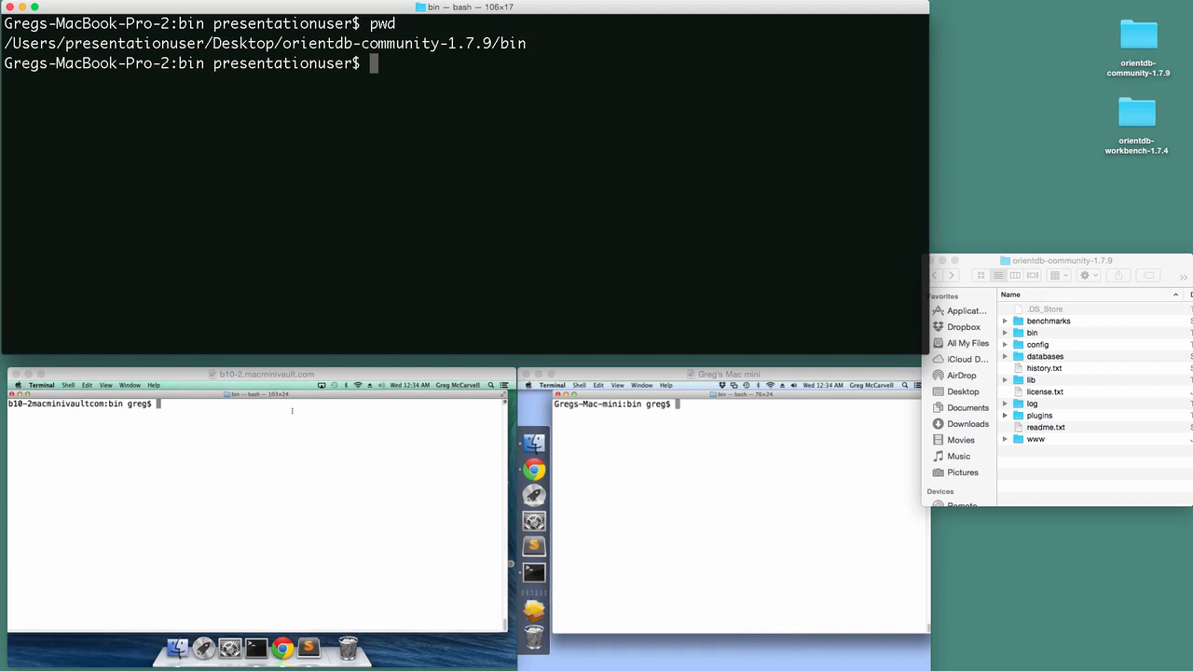
pyautogui.write('./dserver.sh')
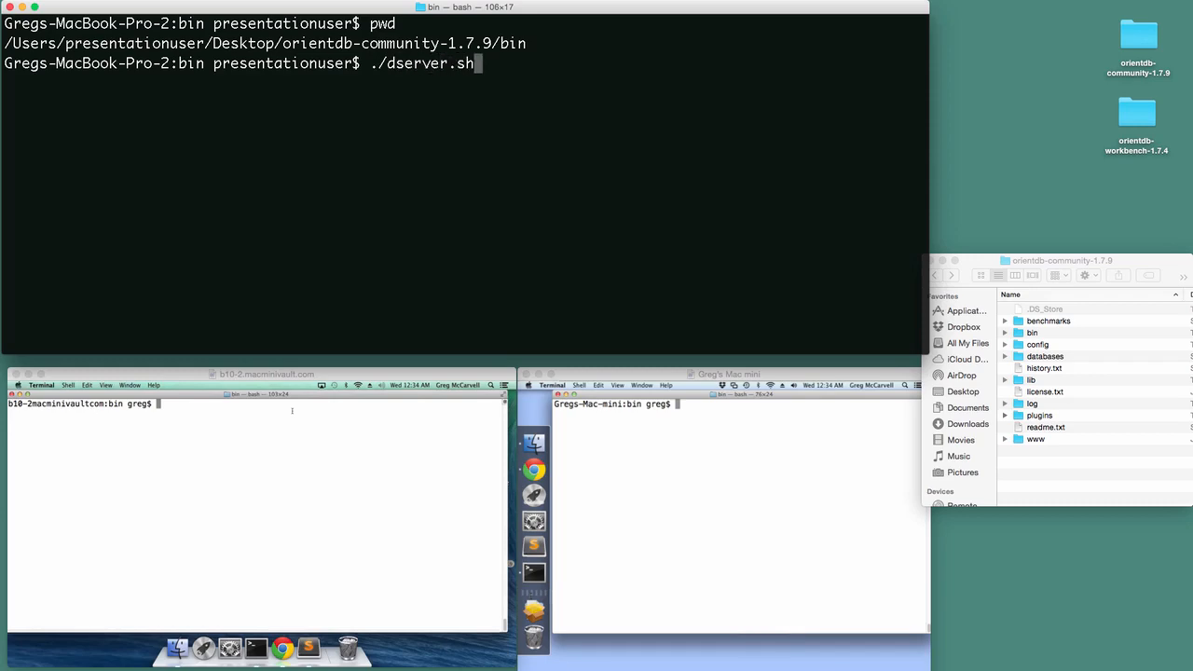
pyautogui.press('Return')
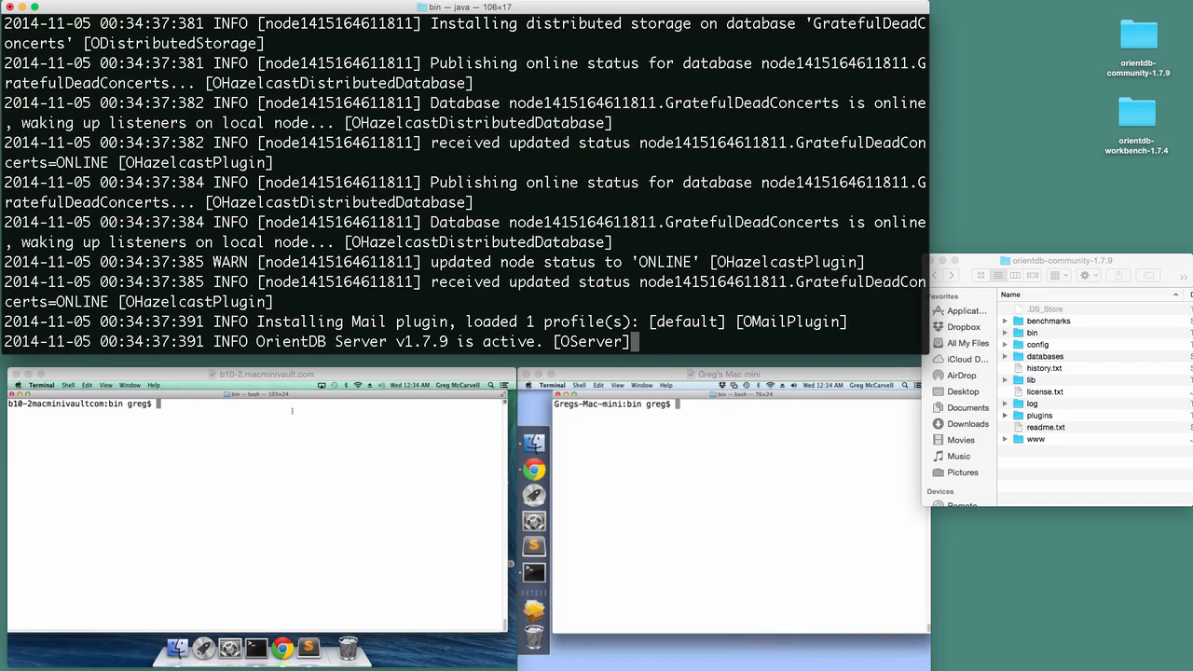
pyautogui.press('super+t')
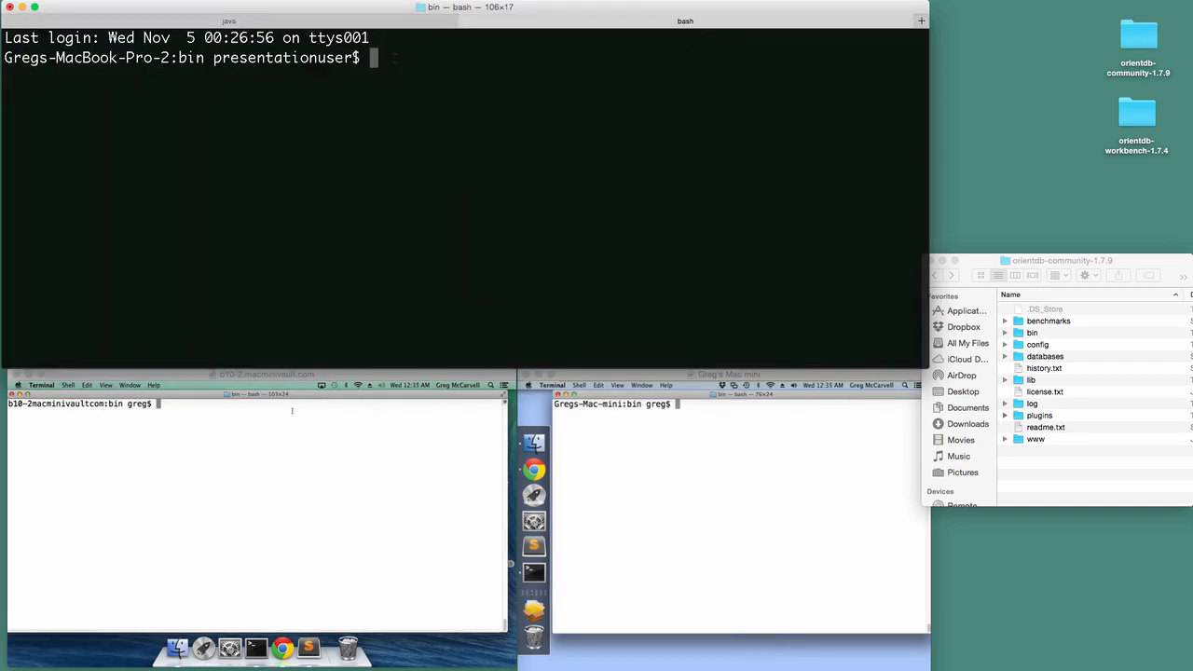
# Change into ~/Desktop/orientdb-workbench-1.7.4/bin using Tab completion.
pyautogui.write('cd ~/D')
pyautogui.press('Tab')
pyautogui.press('Tab')
pyautogui.write('e')
pyautogui.press('Tab')
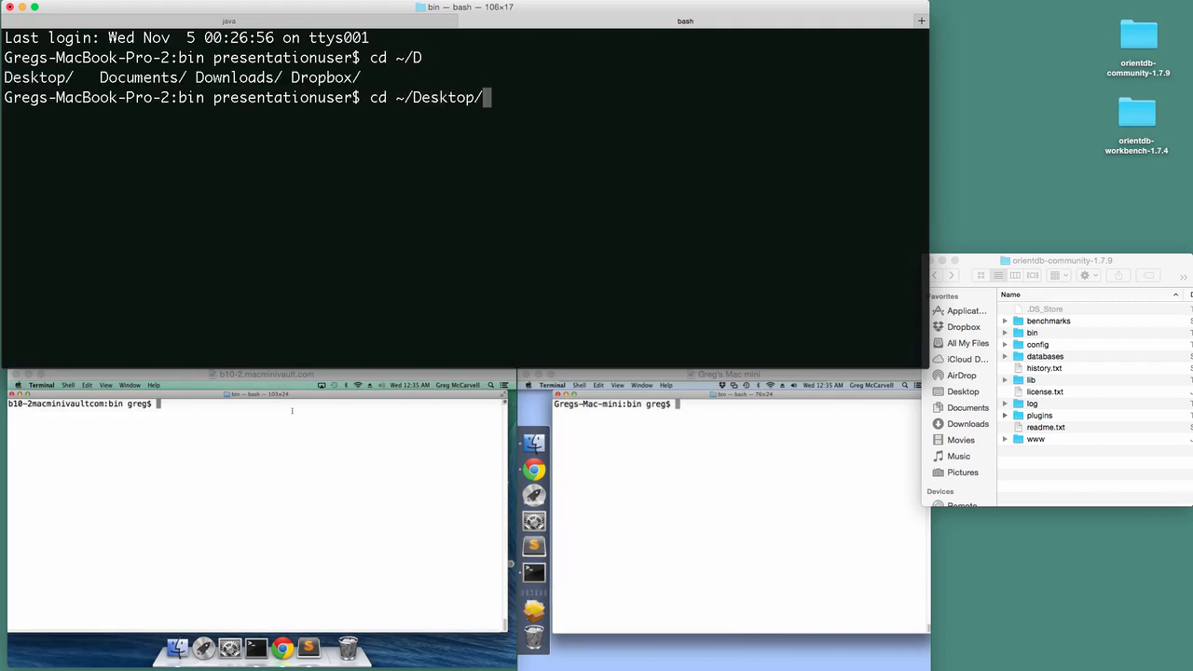
pyautogui.write('or')
pyautogui.press('Tab')
pyautogui.write('-w')
pyautogui.press('Tab')
pyautogui.write('/bin')
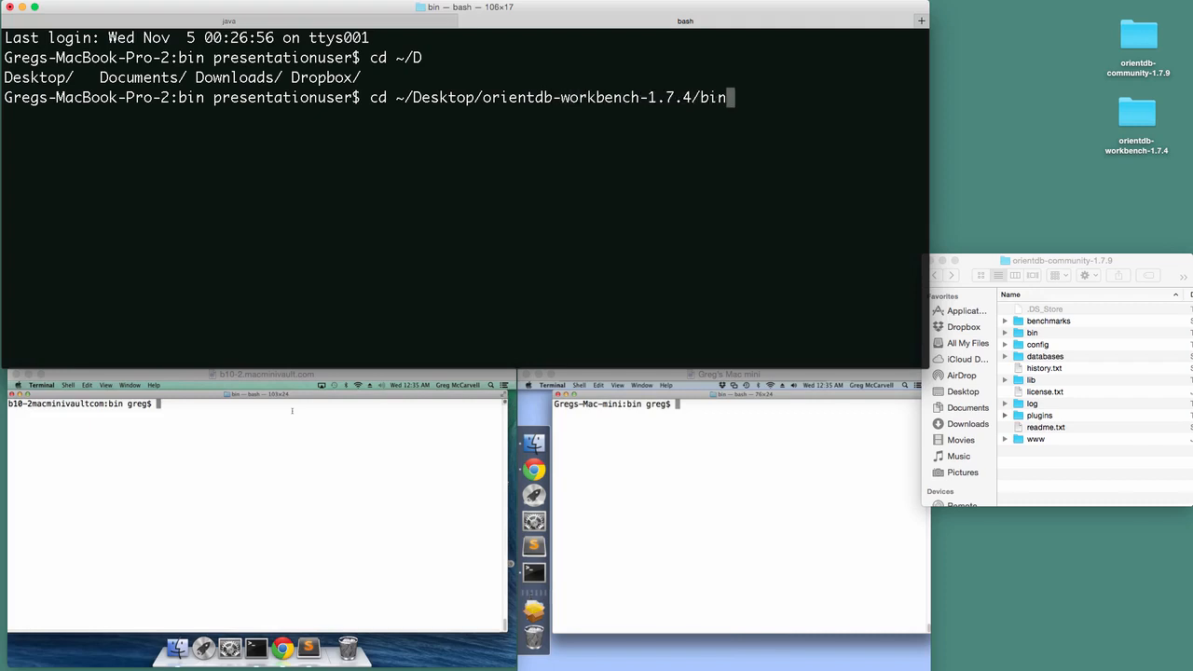
pyautogui.press('Return')
# Launch the Workbench with ./start-workbench.sh.
pyautogui.write('./')
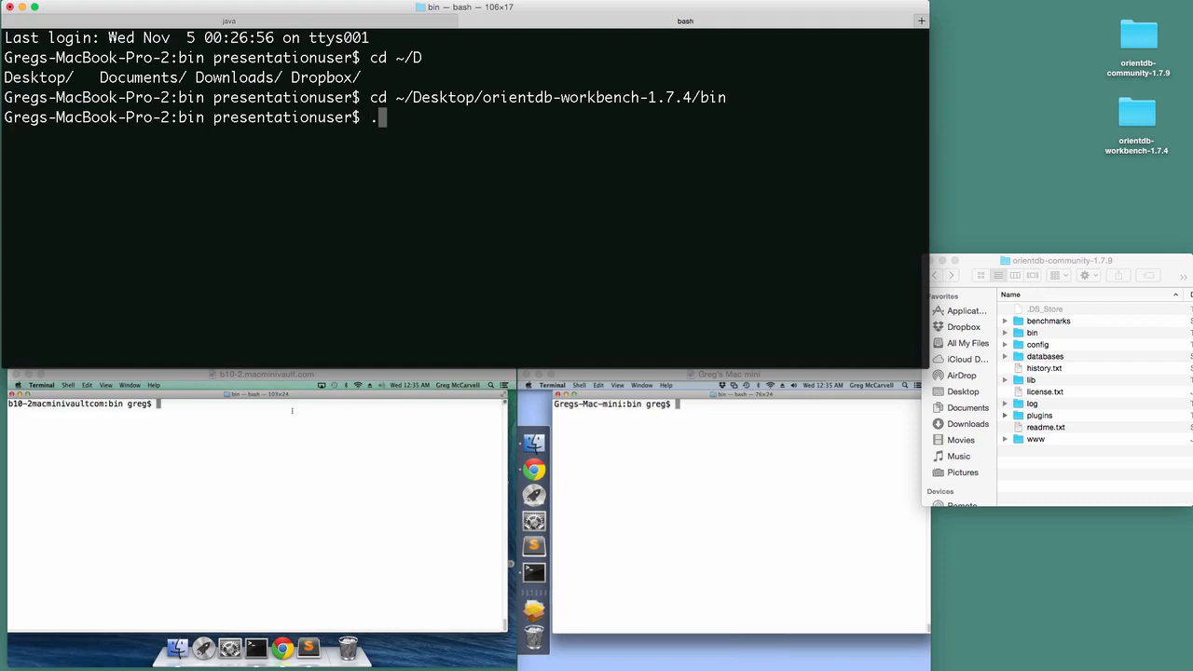
pyautogui.write('star')
pyautogui.press('Tab')
pyautogui.press('BackSpace')
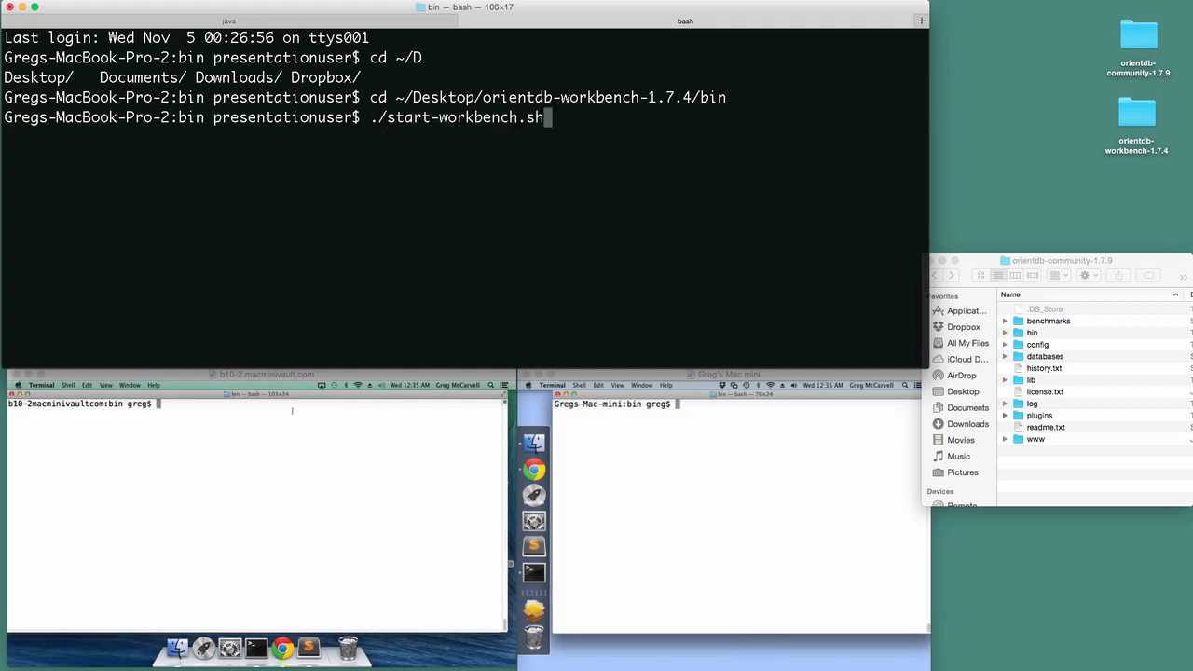
pyautogui.press('Return')
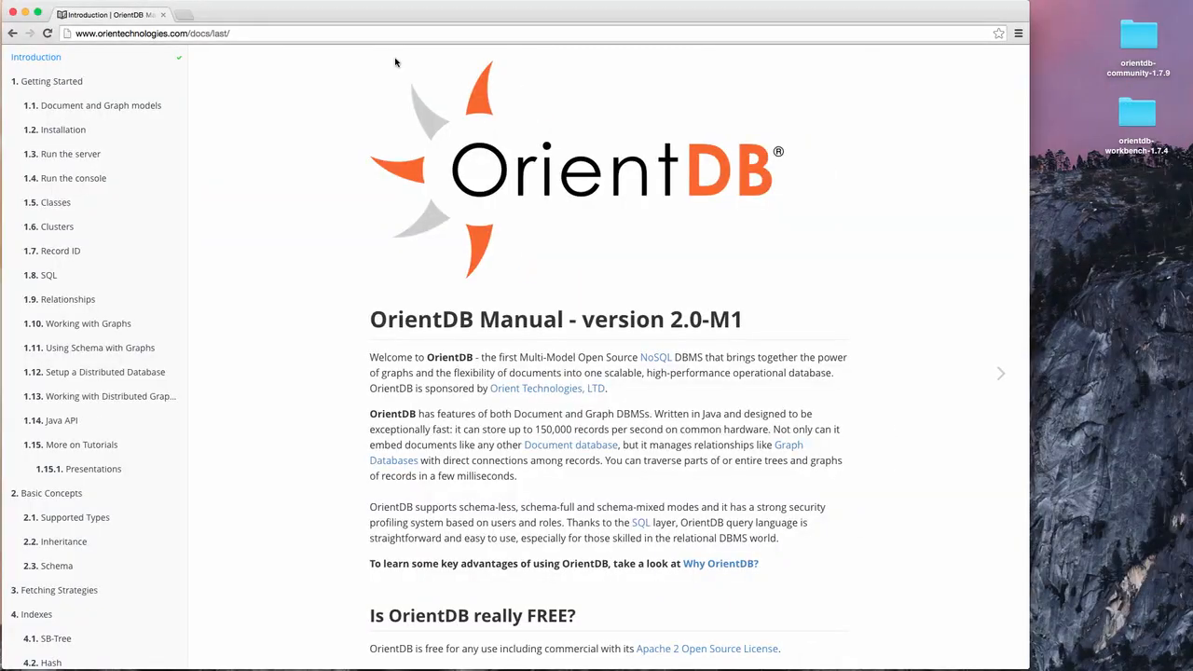
# Load the Workbench login page at localhost:2491 in a new browser tab.
pyautogui.click(184, 14)
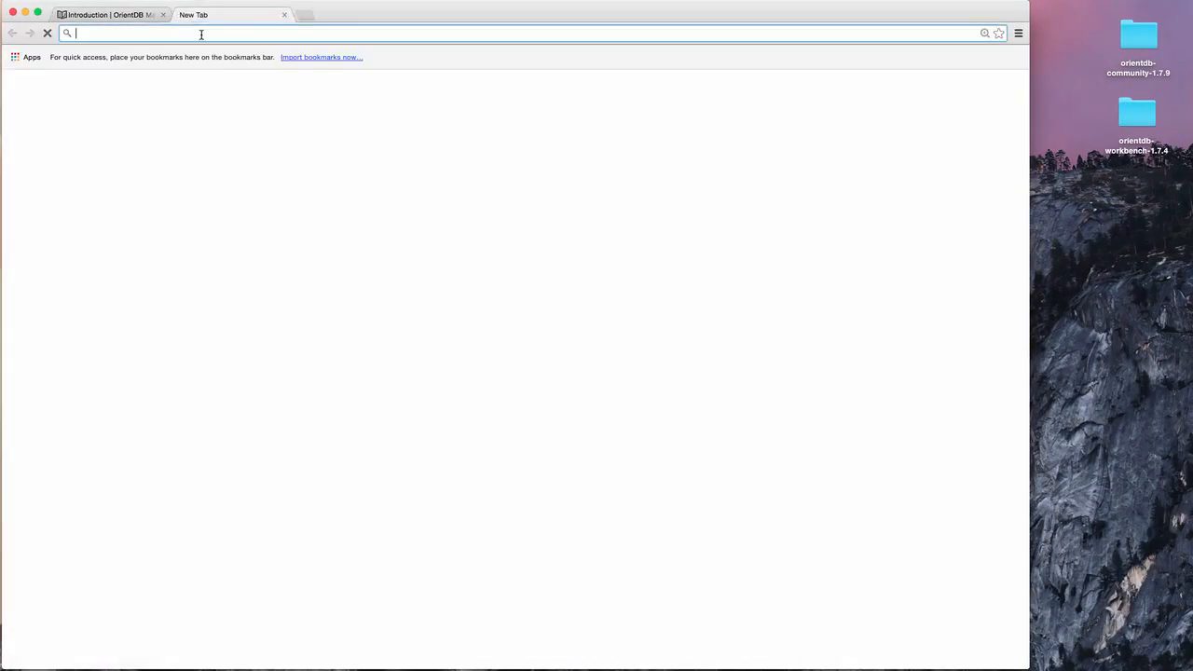
pyautogui.write('loc')
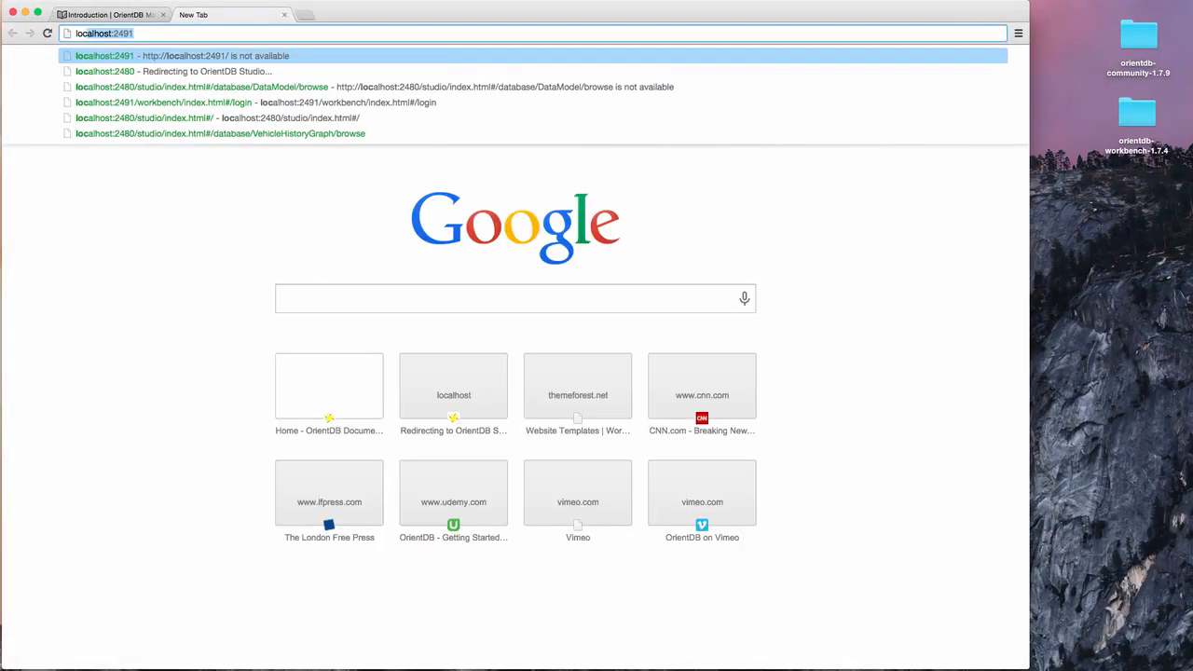
pyautogui.press('Right')
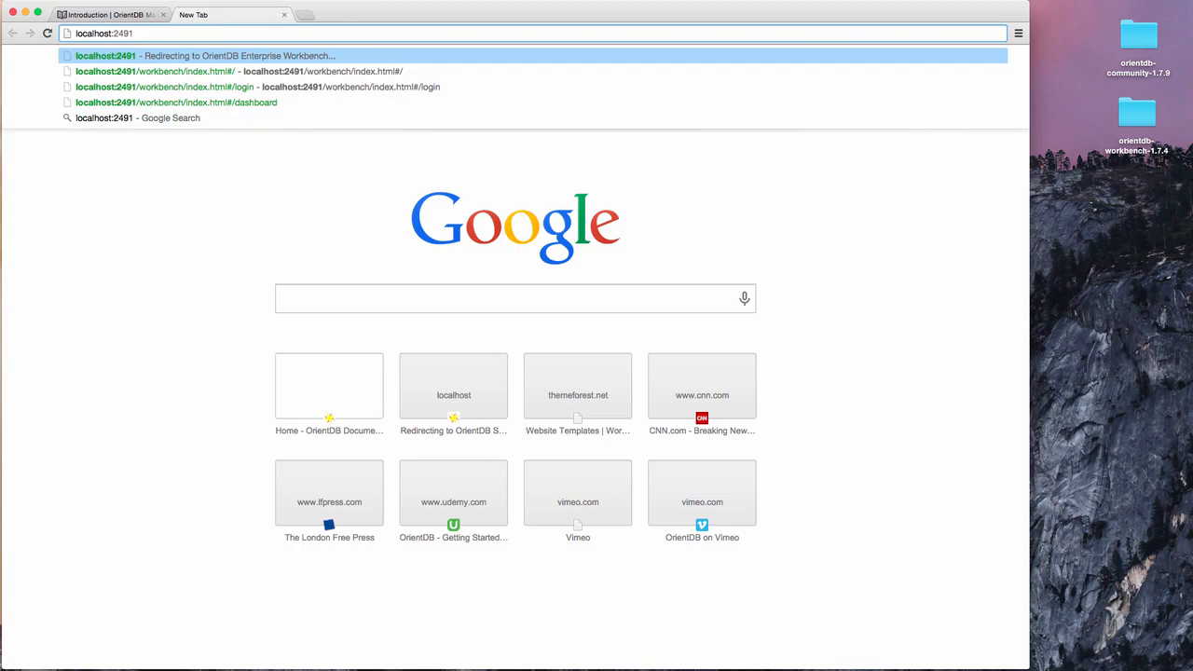
pyautogui.press('Return')
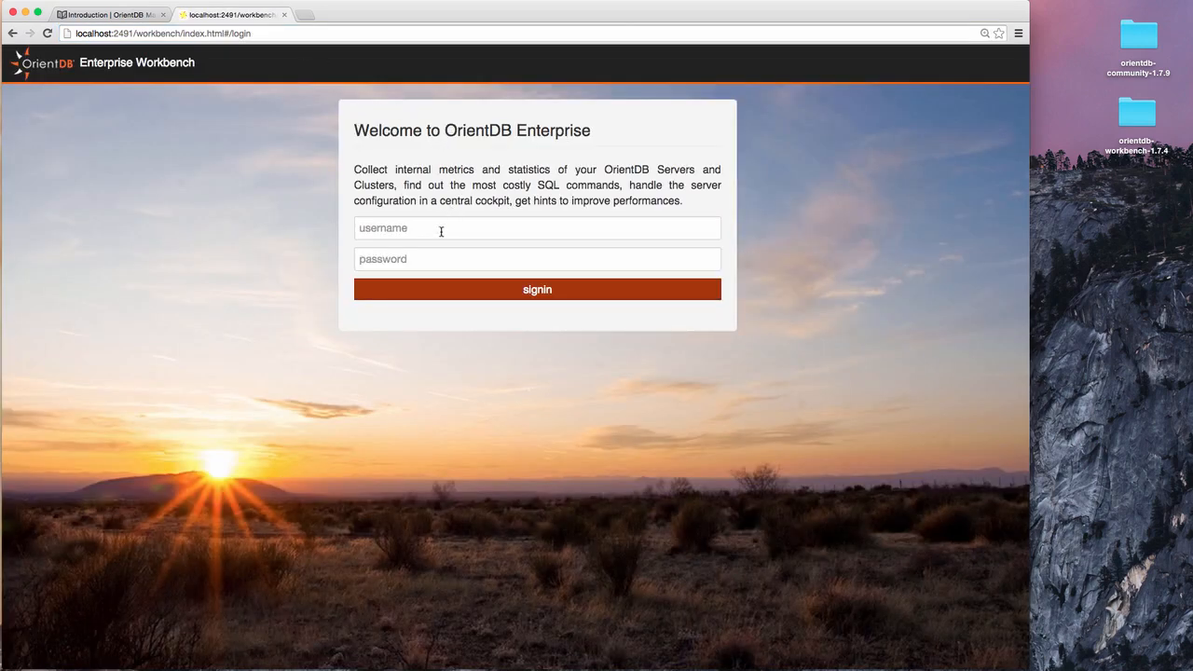
# Sign in as admin with the account password.
pyautogui.click(441, 231)
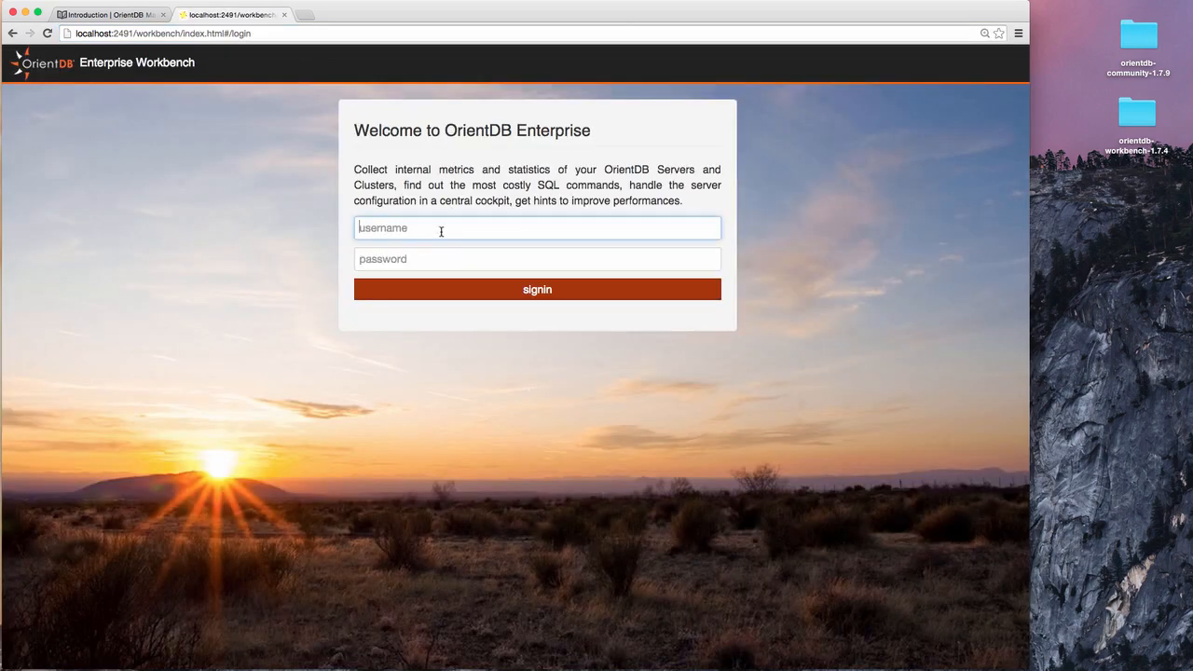
pyautogui.write('admin')
pyautogui.press('Tab')
pyautogui.write('admin')
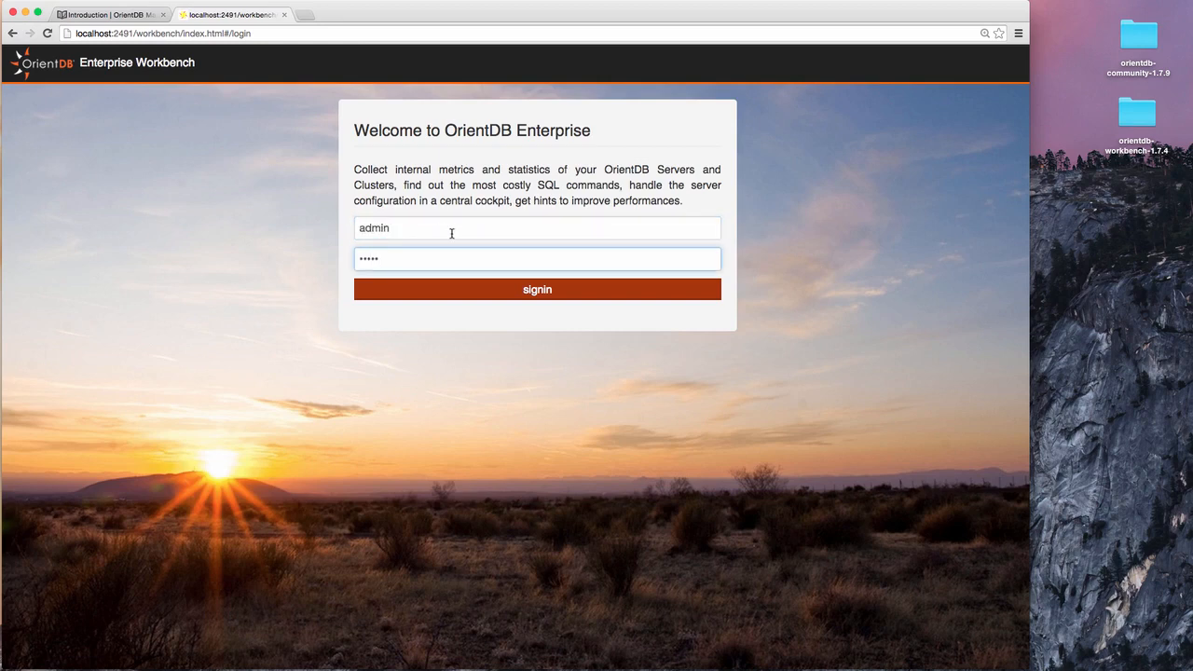
pyautogui.click(550, 291)
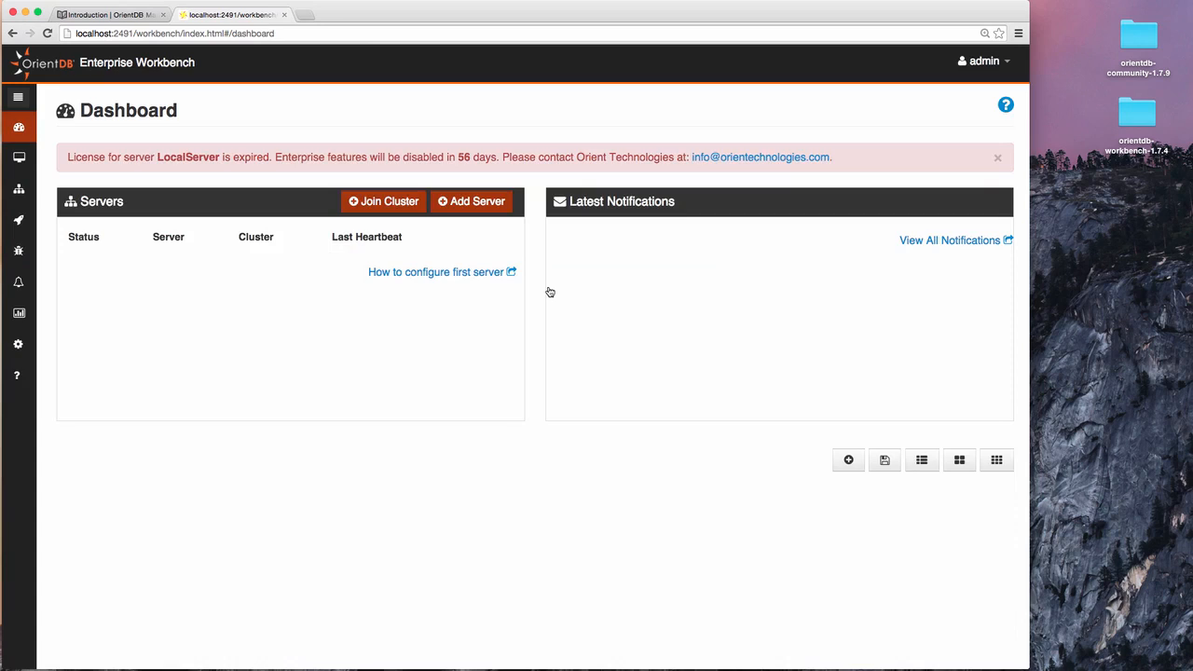
# Join a new cluster with group name 'orientdb' and a group password, leaving port 2434 and multicast 235.1.1.1.
pyautogui.click(383, 204)
pyautogui.click(458, 185)
pyautogui.write('orie')
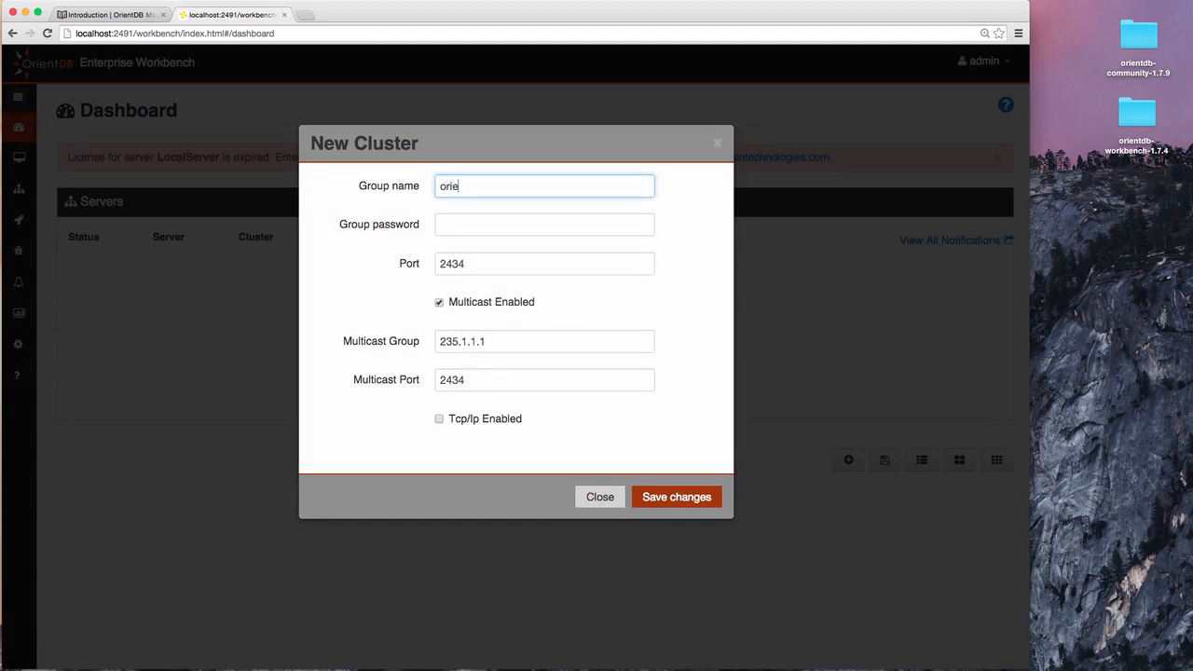
pyautogui.write('ntdb')
pyautogui.press('Tab')
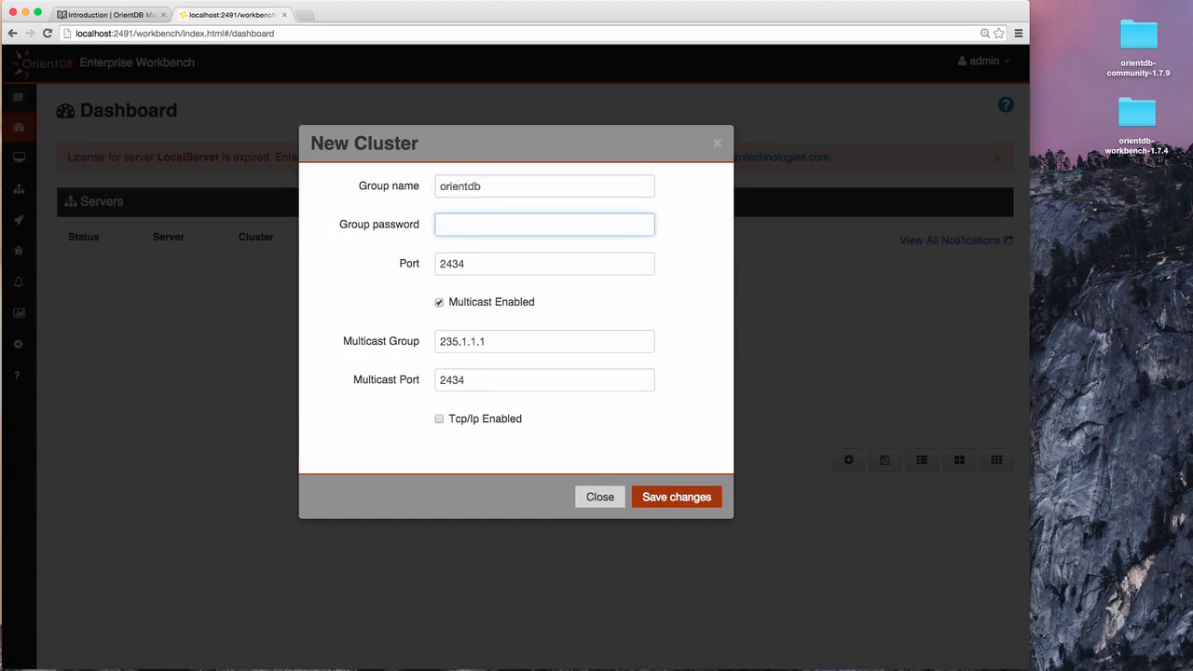
pyautogui.write('orientdb')
pyautogui.click(670, 497)
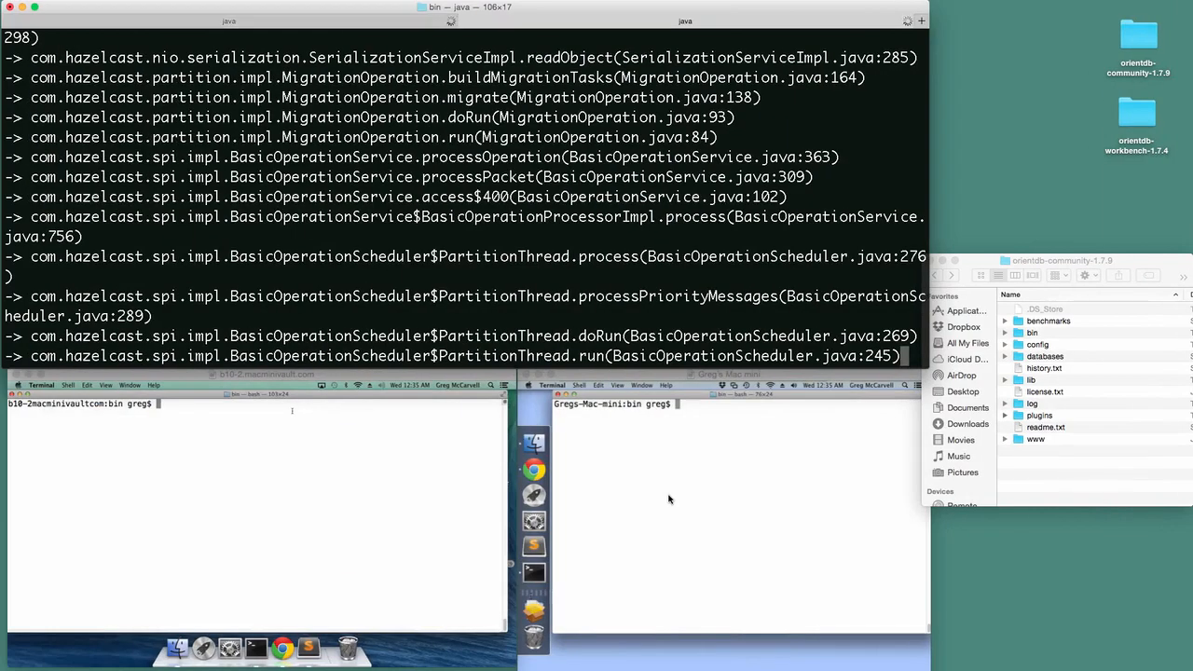
# Run ./dserver.sh in both remote machines' terminals to bring the other two nodes online.
pyautogui.click(250, 457)
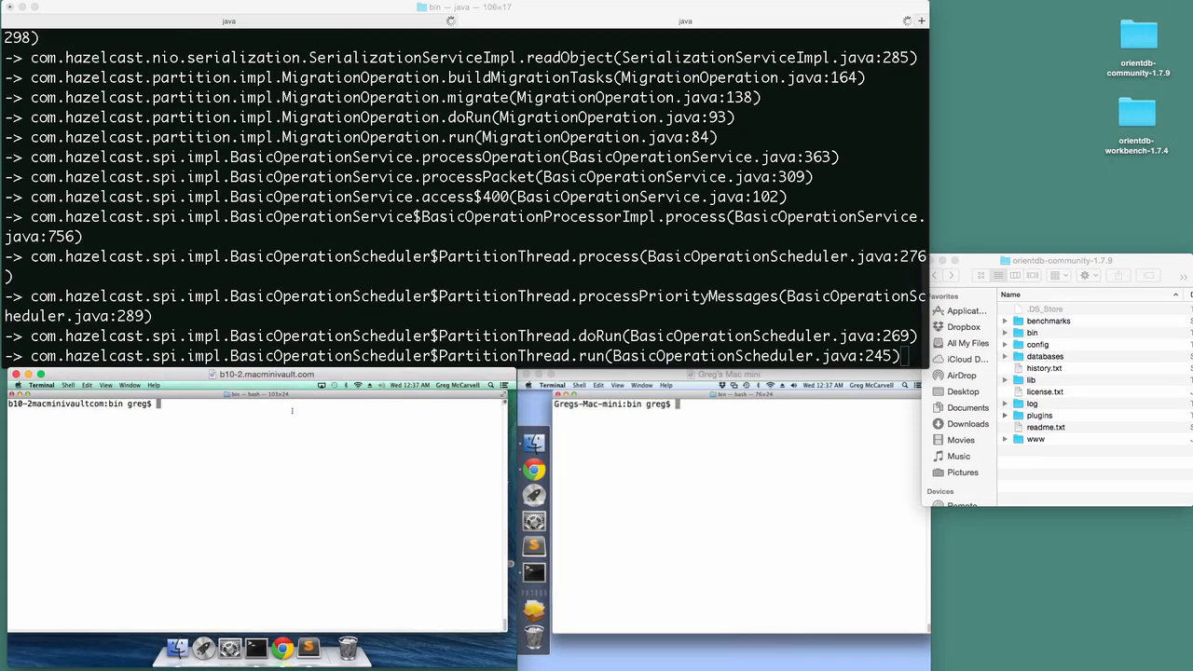
pyautogui.write('./dserver.sh')
pyautogui.press('Return')
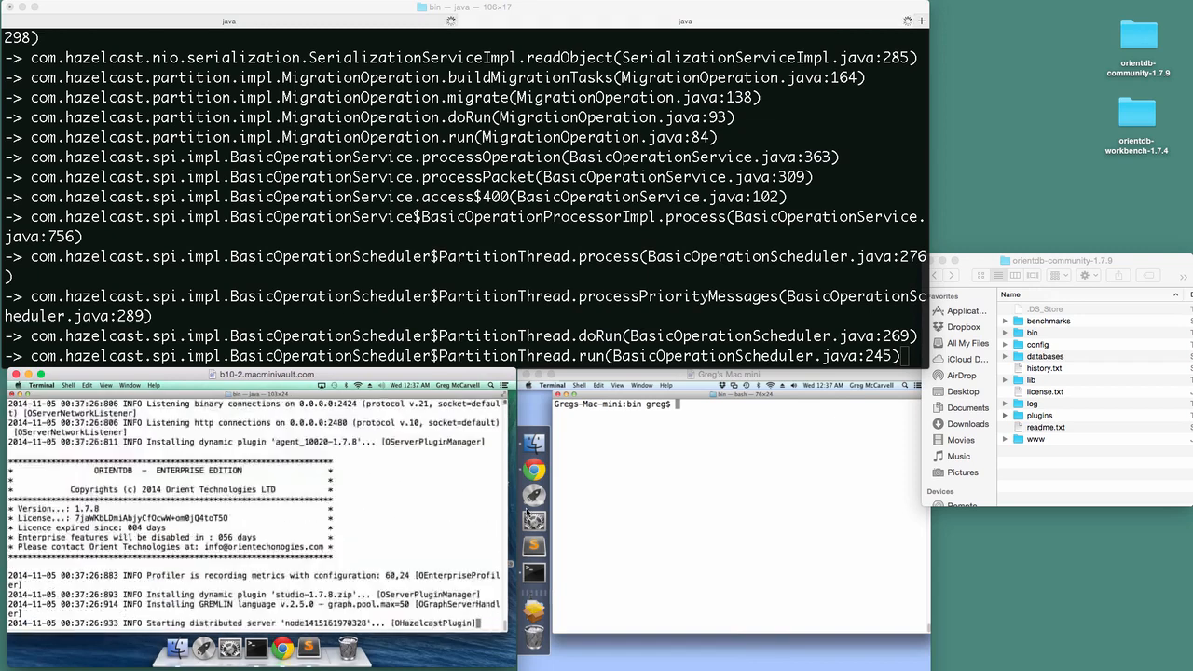
pyautogui.click(681, 506)
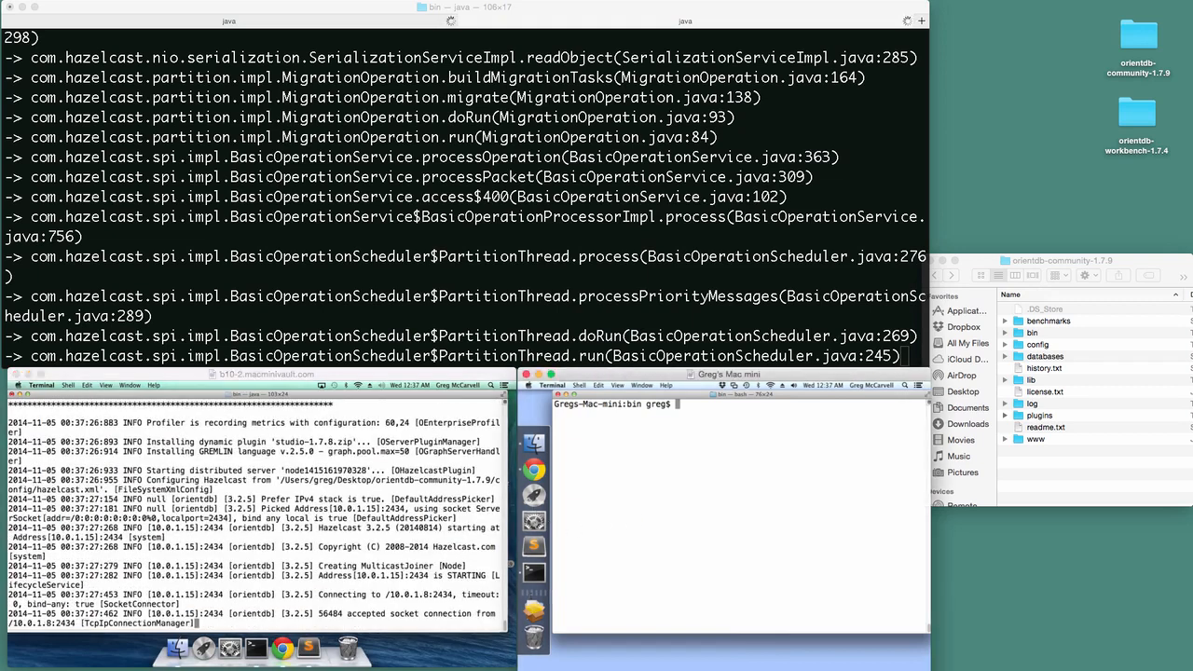
pyautogui.write('./dserver.sh')
pyautogui.press('Return')
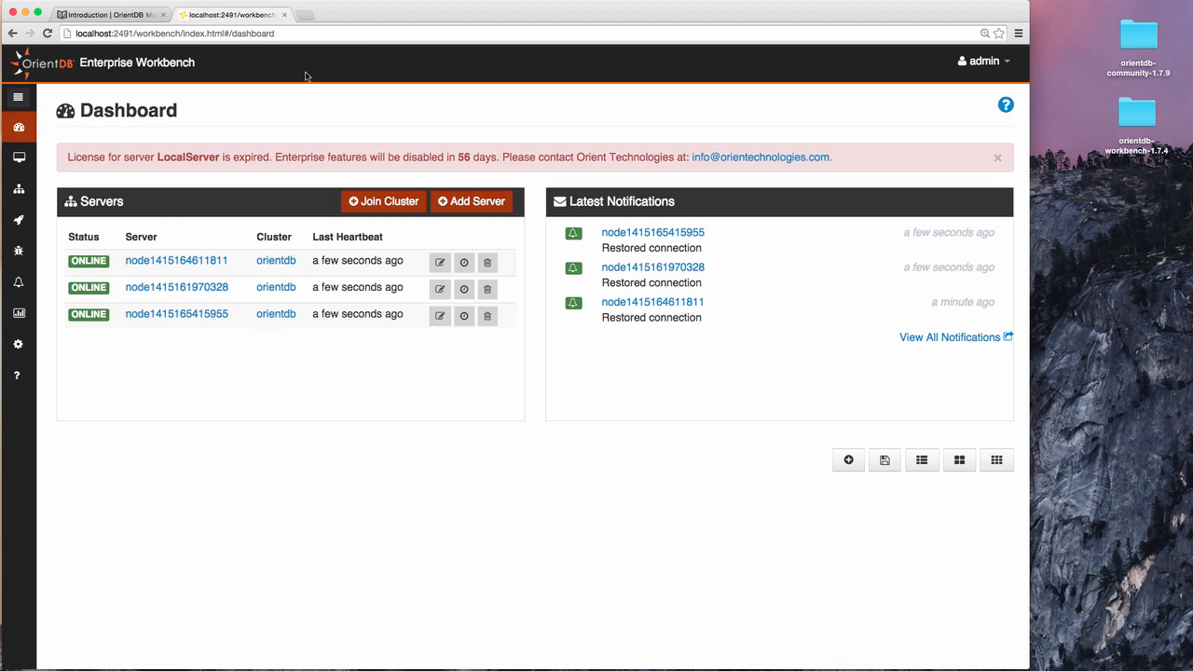
# Connect to the GratefulDeadConcerts database in OrientDB Studio at localhost:2480 as root.
pyautogui.click(305, 15)
pyautogui.write('localhost:24')
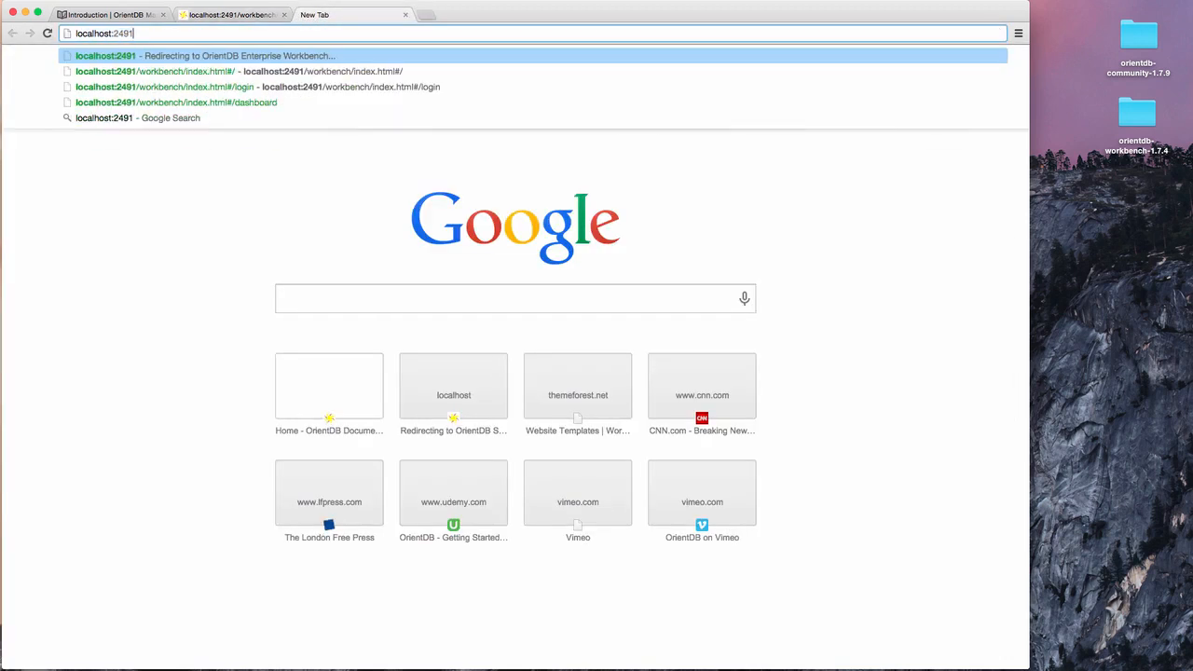
pyautogui.write('80')
pyautogui.press('Return')
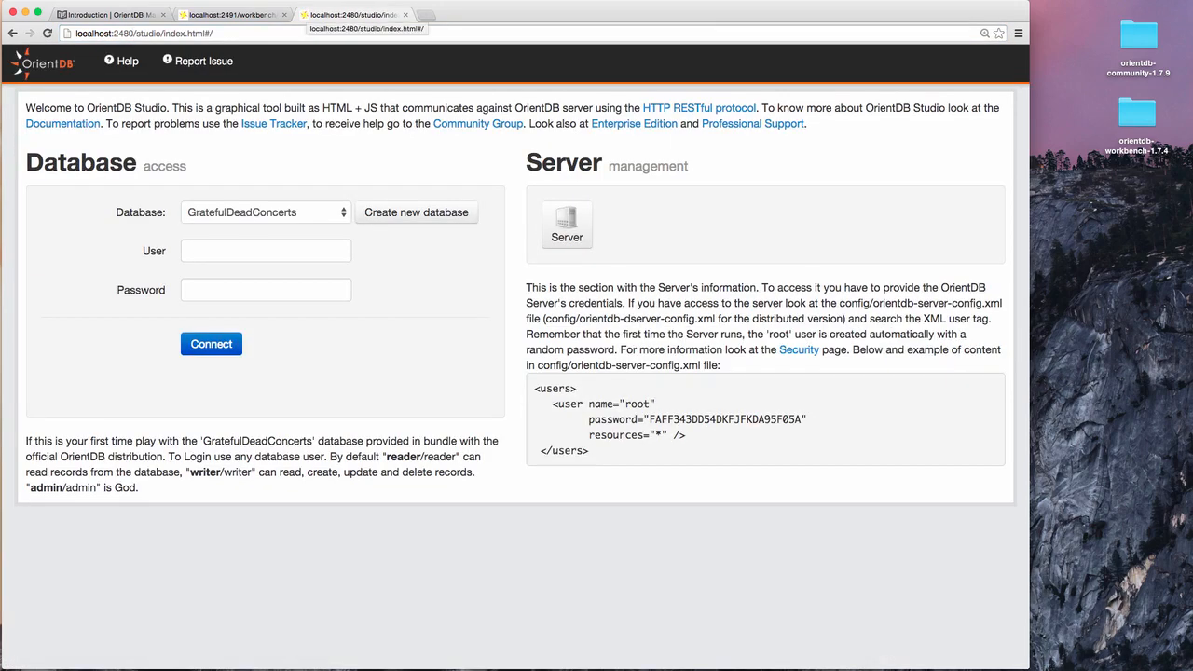
pyautogui.click(281, 248)
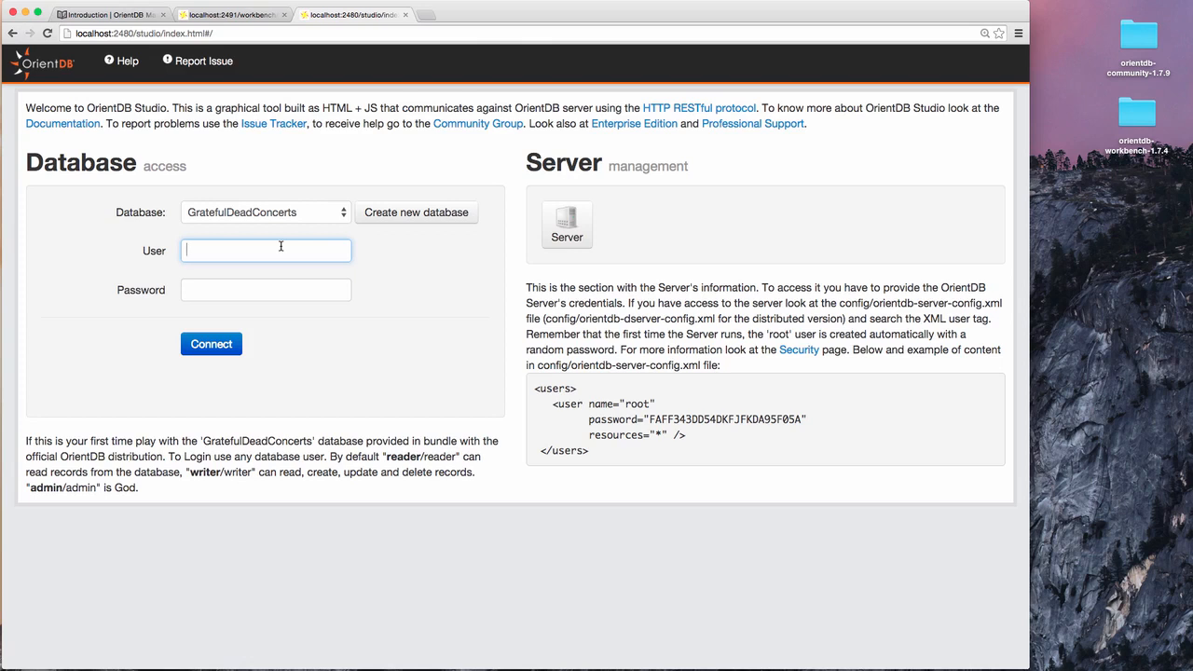
pyautogui.write('root')
pyautogui.press('Tab')
pyautogui.write('•••••')
pyautogui.press('Tab')
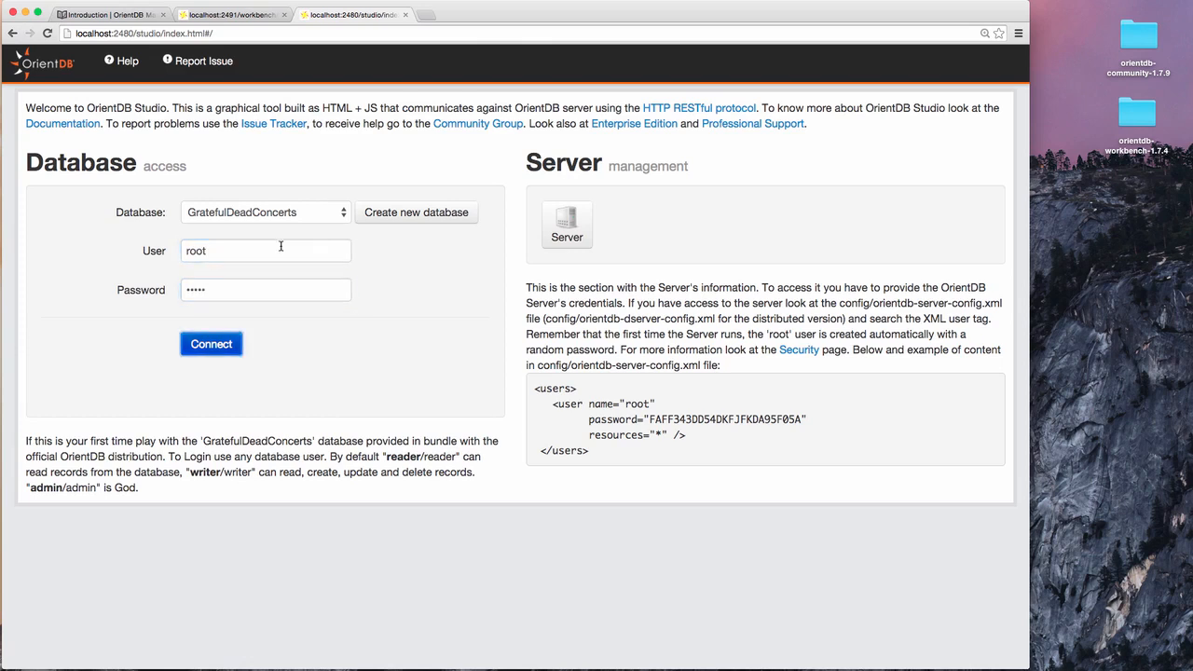
pyautogui.click(229, 342)
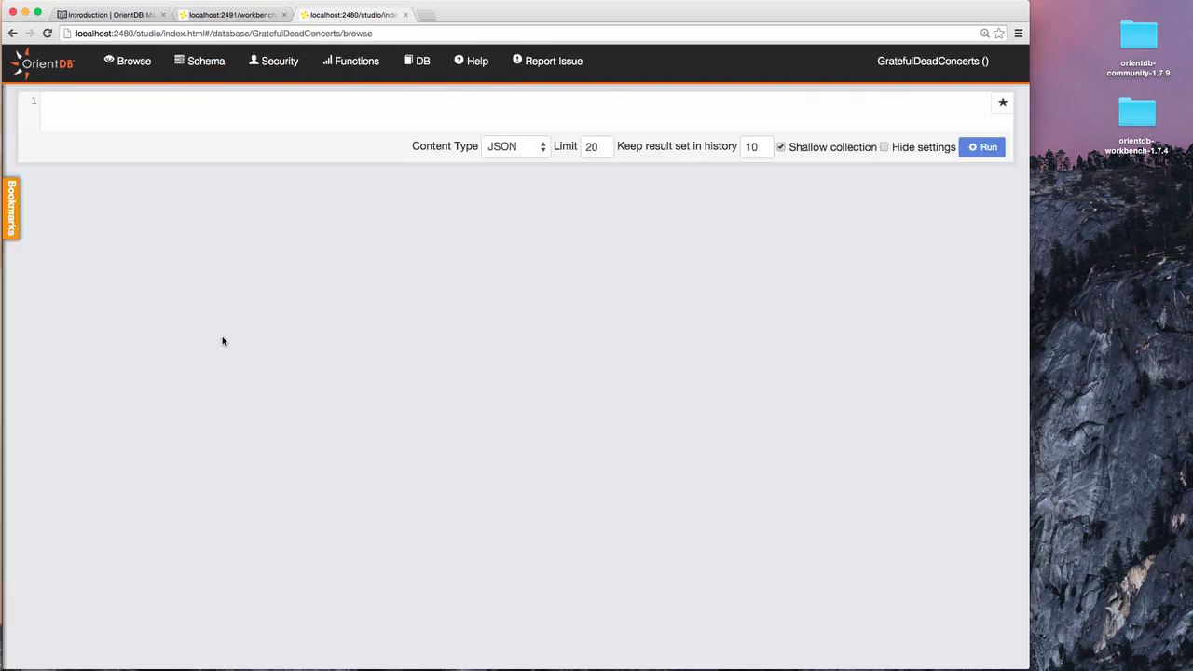
# Run 'select from V' to list 20 vertices, then return to the Workbench dashboard.
pyautogui.click(224, 117)
pyautogui.write('select from V')
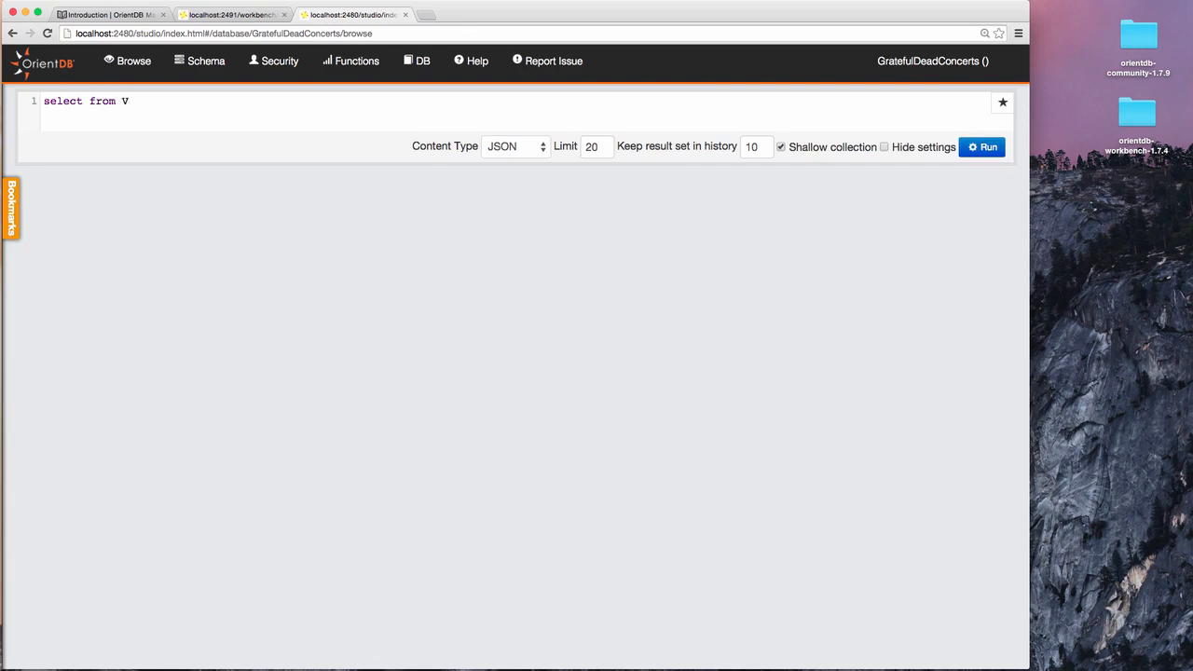
pyautogui.hotkey('ctrl', 'Return')
pyautogui.hotkey('ctrl', 'Return')
pyautogui.hotkey('ctrl', 'Return')
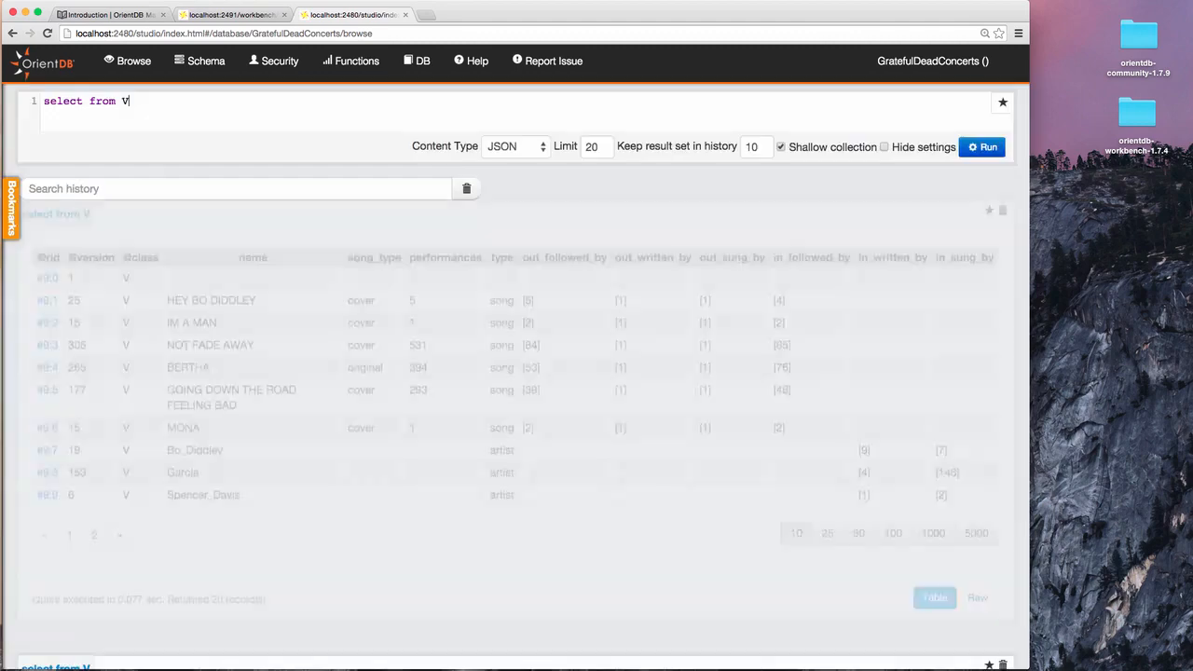
pyautogui.hotkey('ctrl', 'Return')
pyautogui.hotkey('ctrl', 'Return')
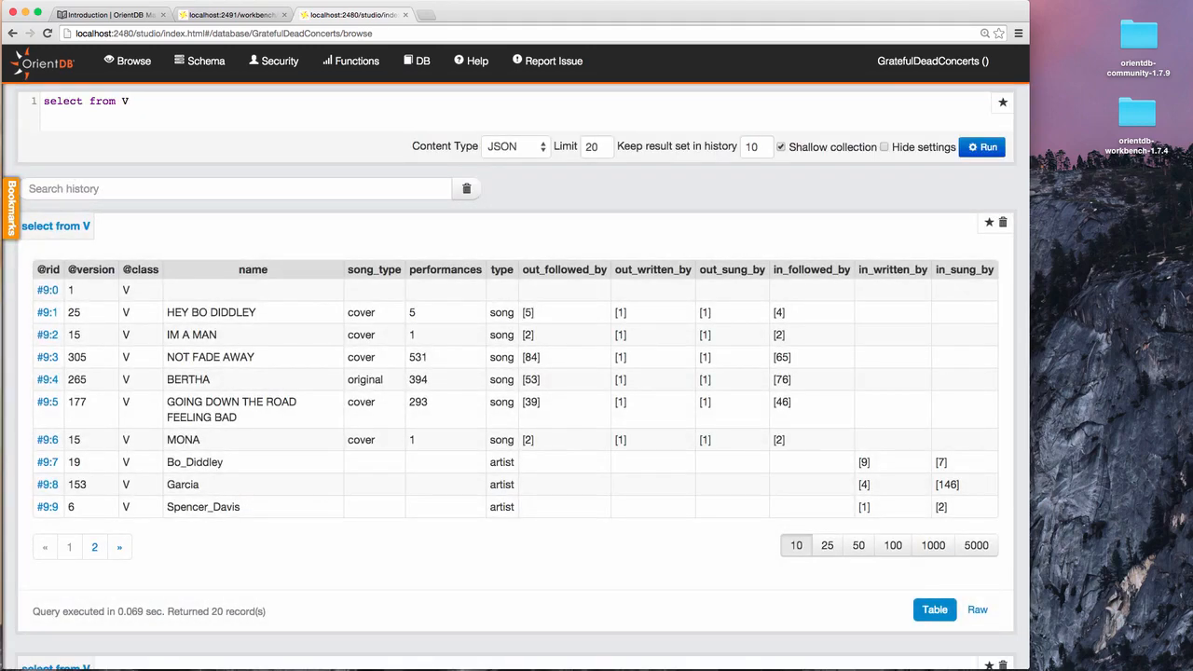
pyautogui.click(215, 16)
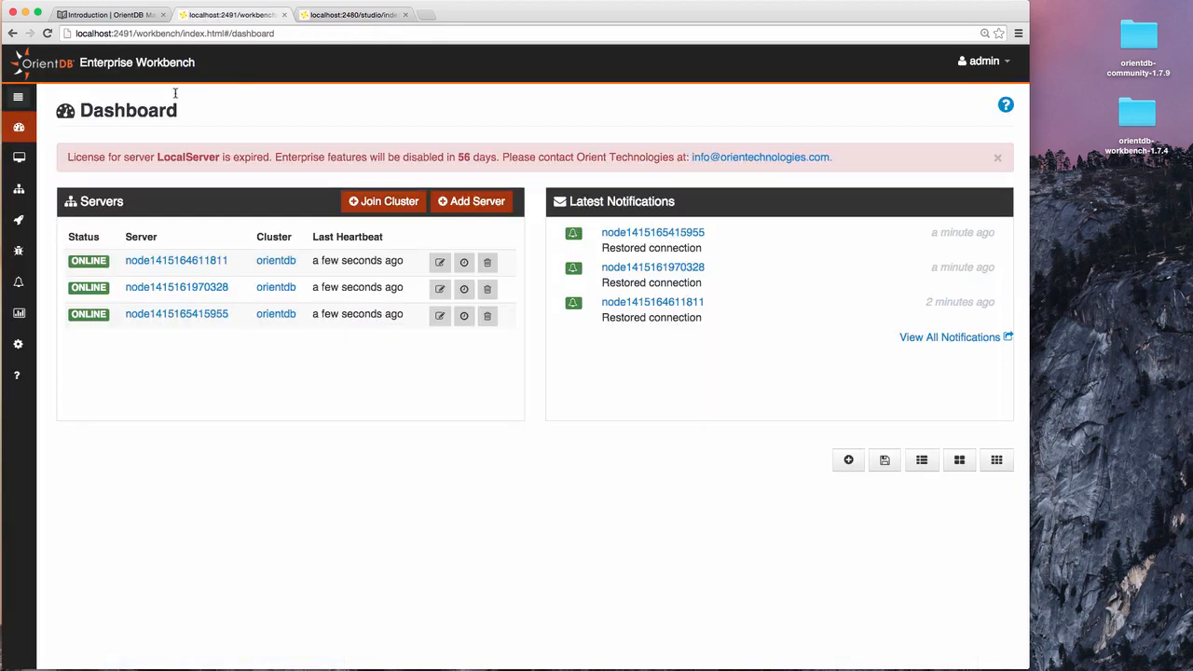
pyautogui.click(19, 101)
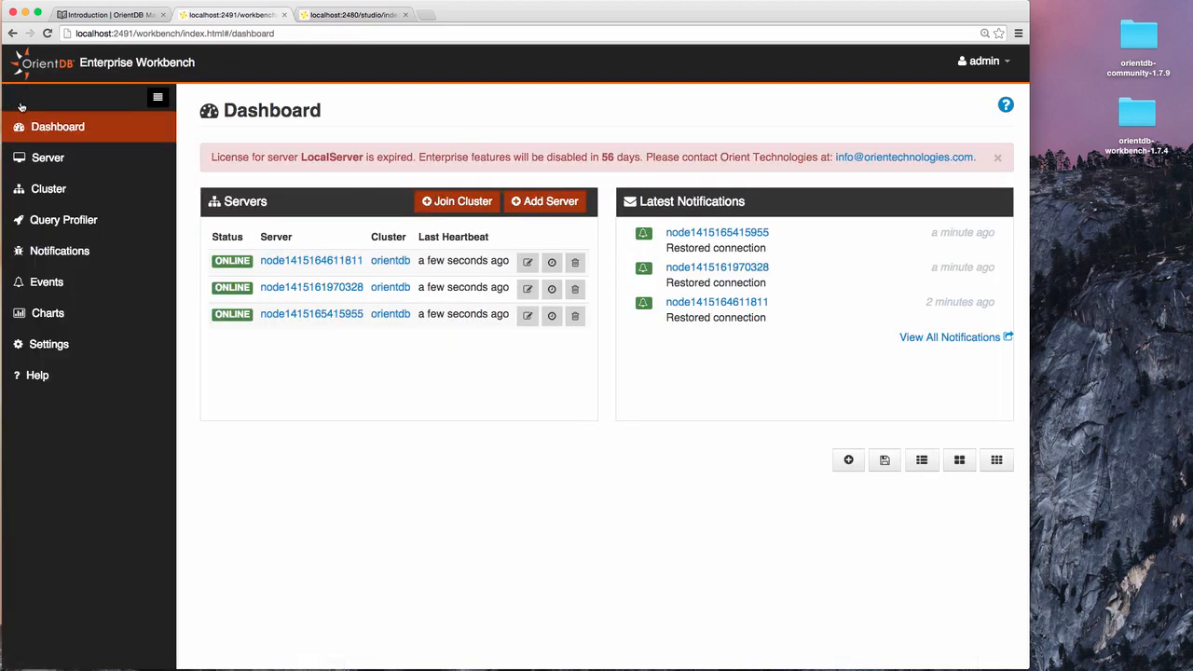
pyautogui.click(48, 161)
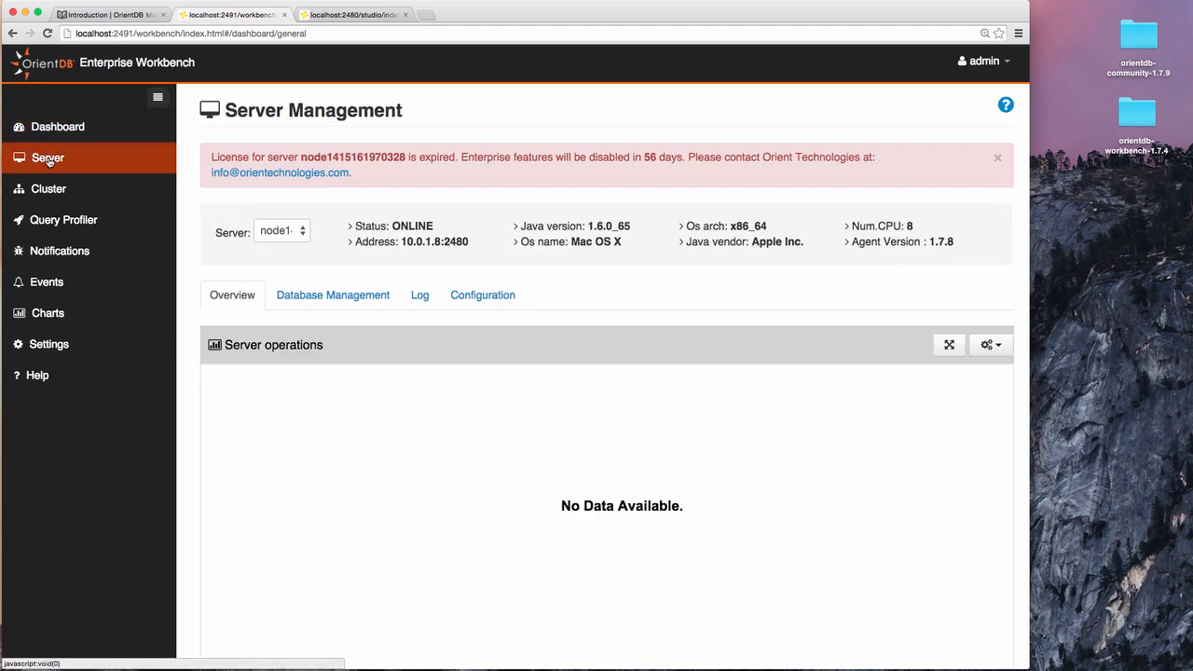
pyautogui.click(294, 232)
pyautogui.click(310, 245)
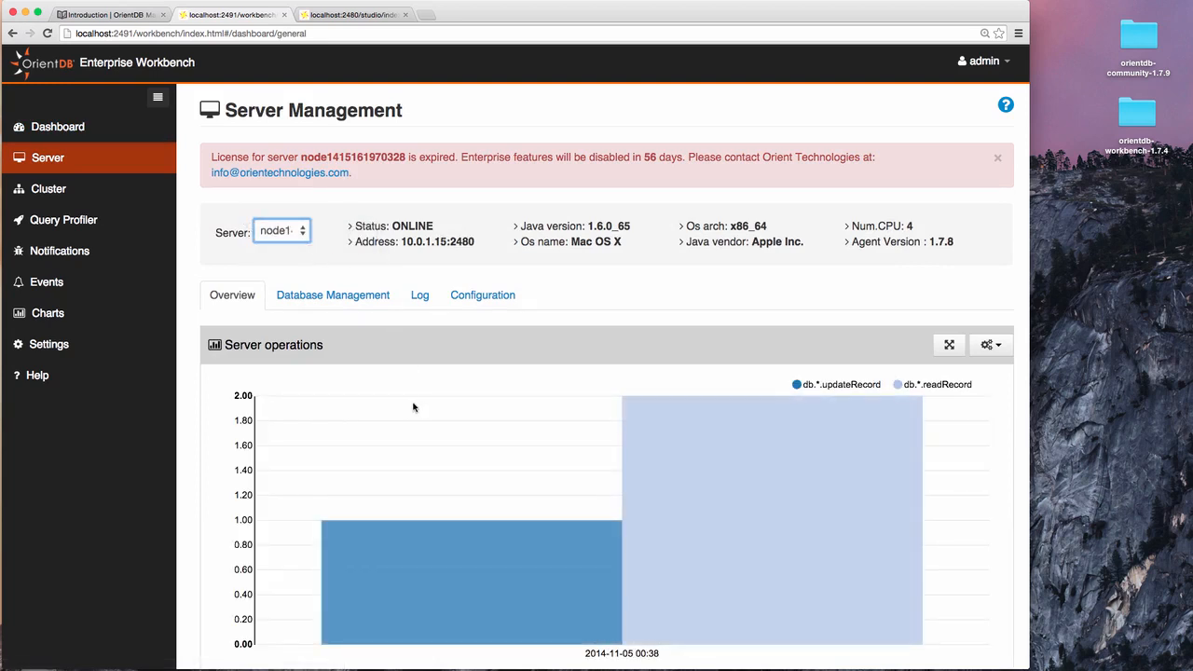
# Review its Database Management overview and CRUD chart options, then open the Log search page.
pyautogui.scroll(-1, 964, 456)
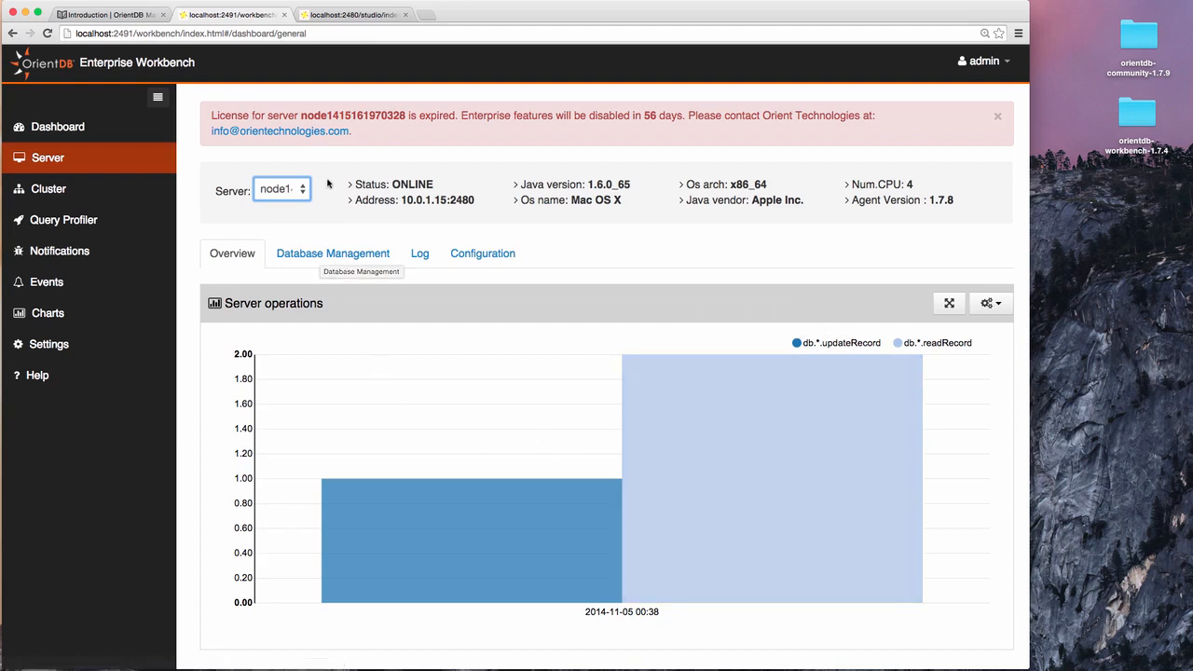
pyautogui.click(332, 253)
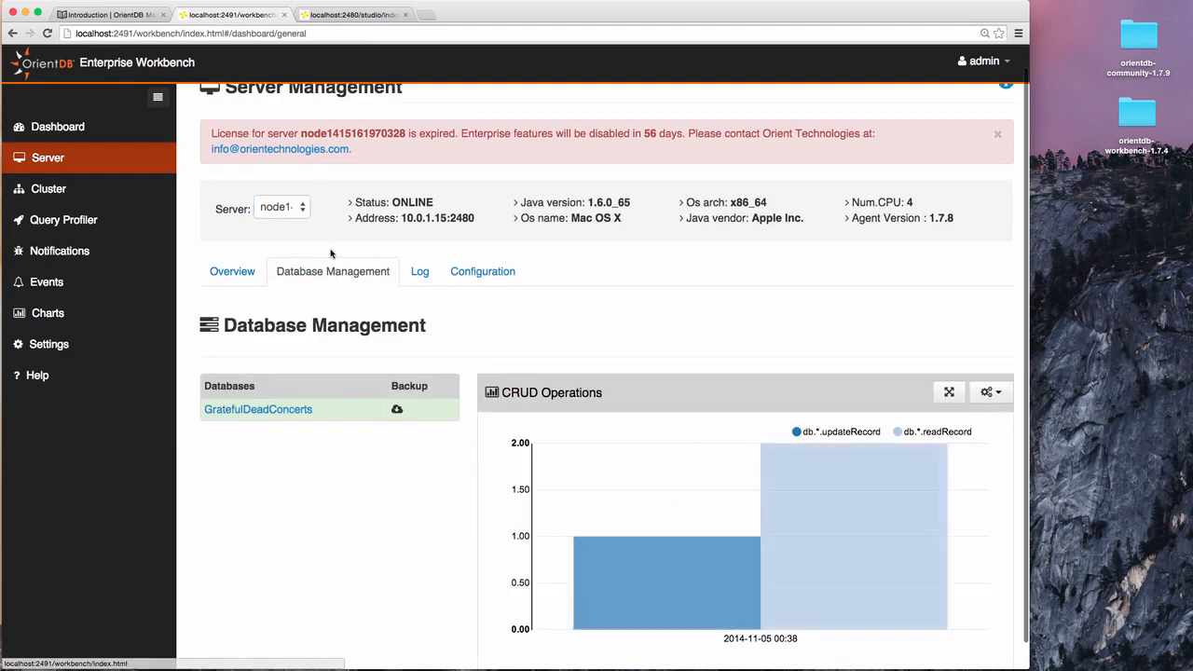
pyautogui.scroll(-1, 420, 426)
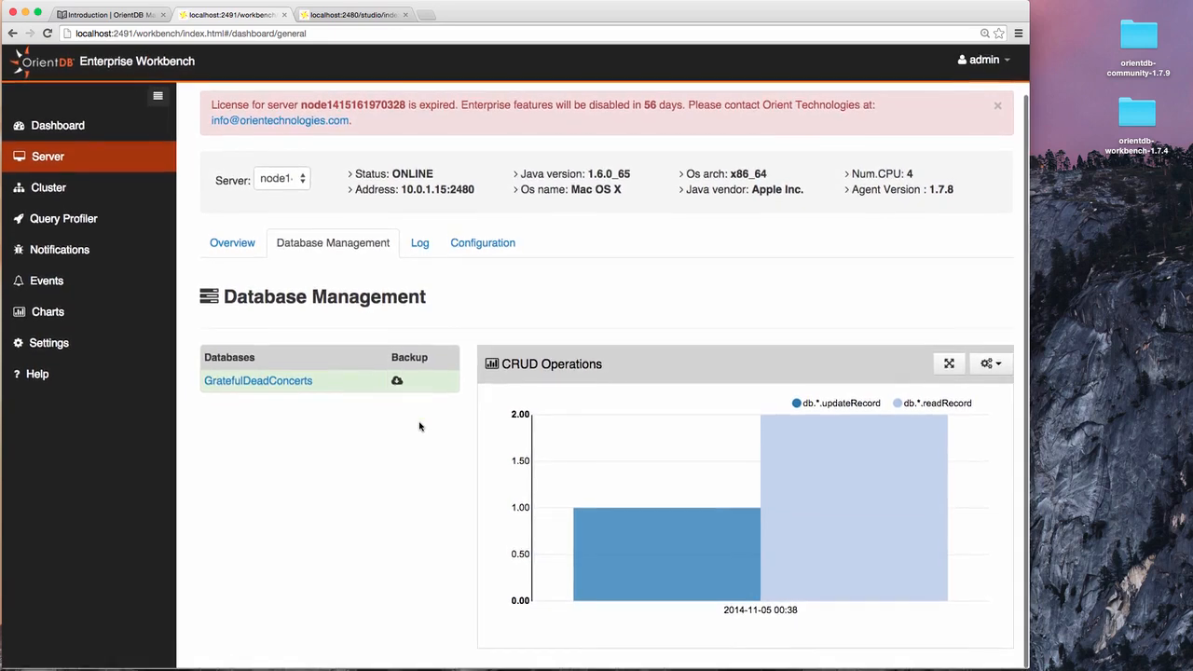
pyautogui.click(988, 366)
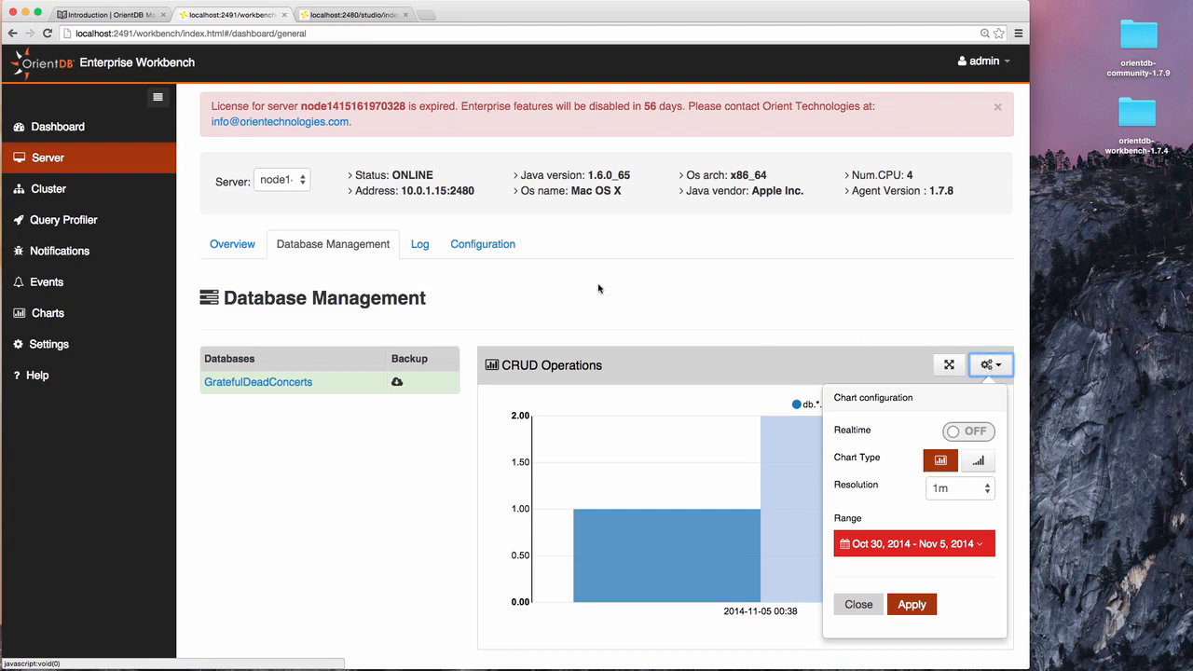
pyautogui.click(421, 245)
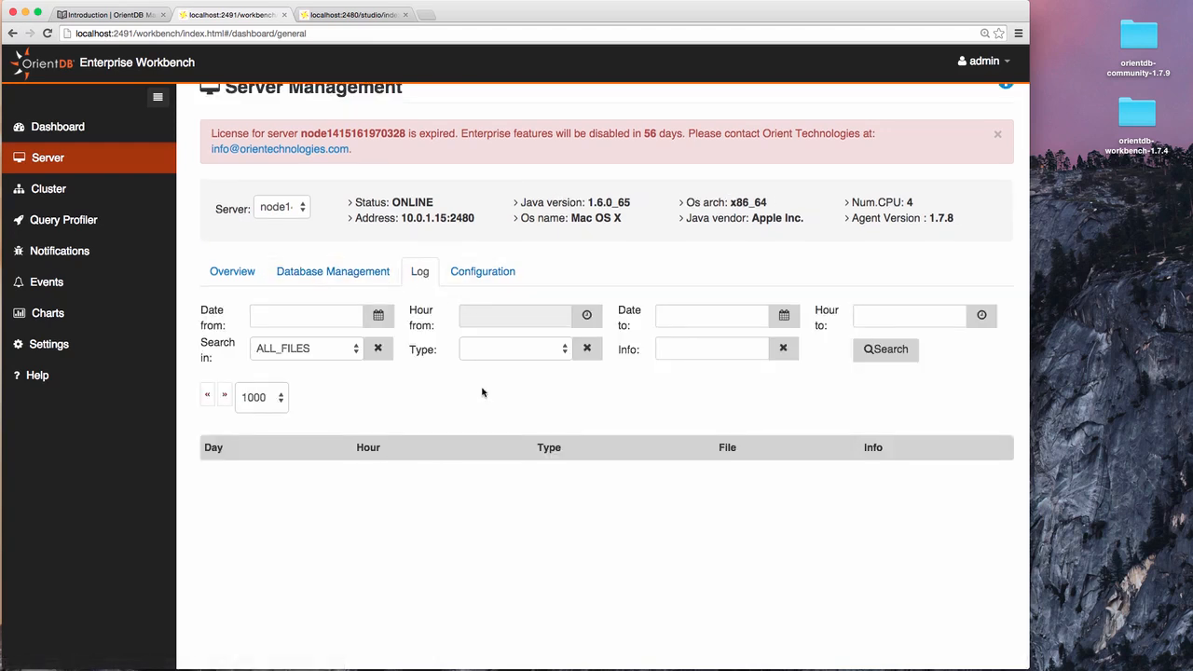
pyautogui.click(487, 275)
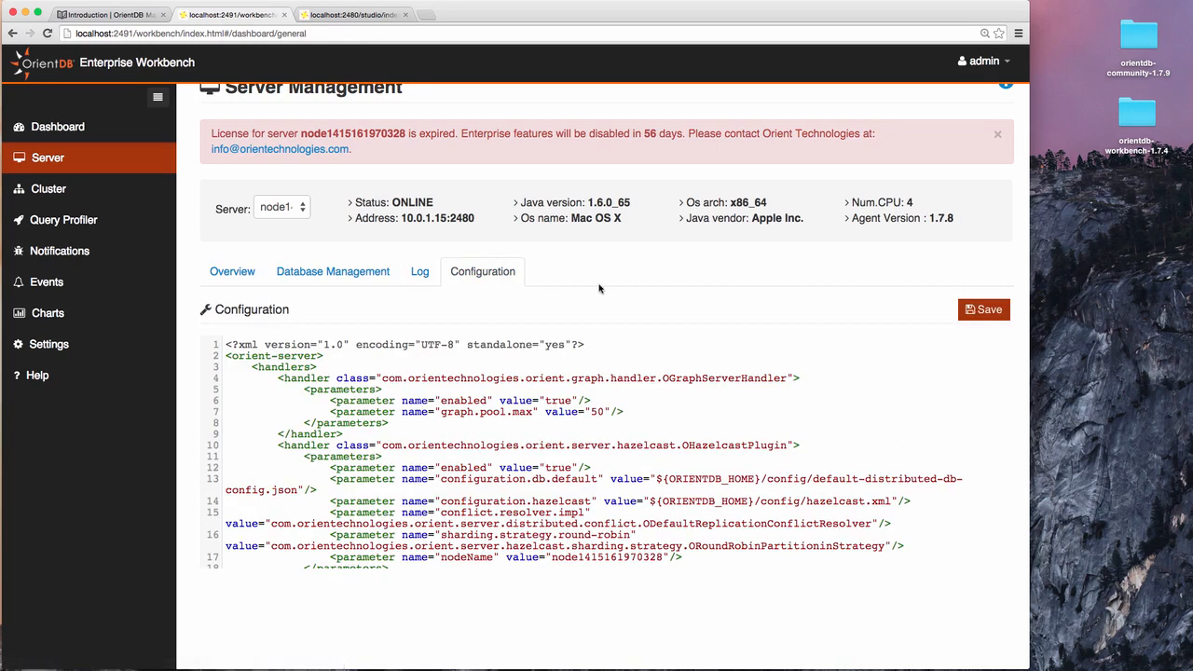
pyautogui.moveTo(468, 434); pyautogui.dragTo(562, 477)
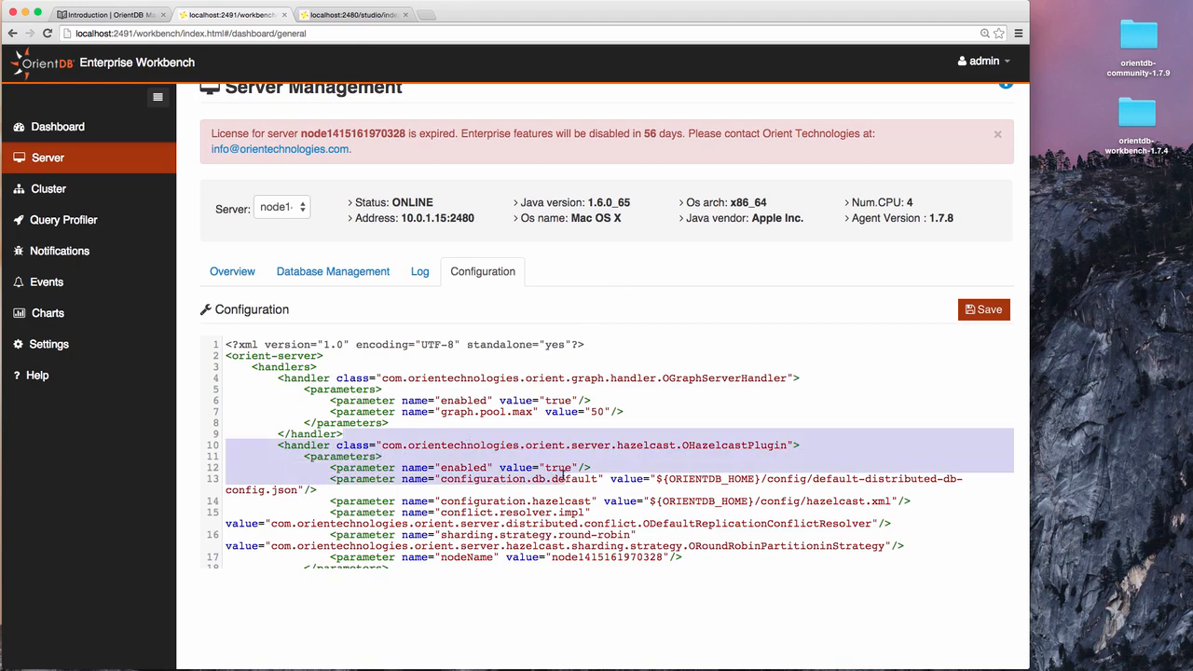
pyautogui.click(303, 207)
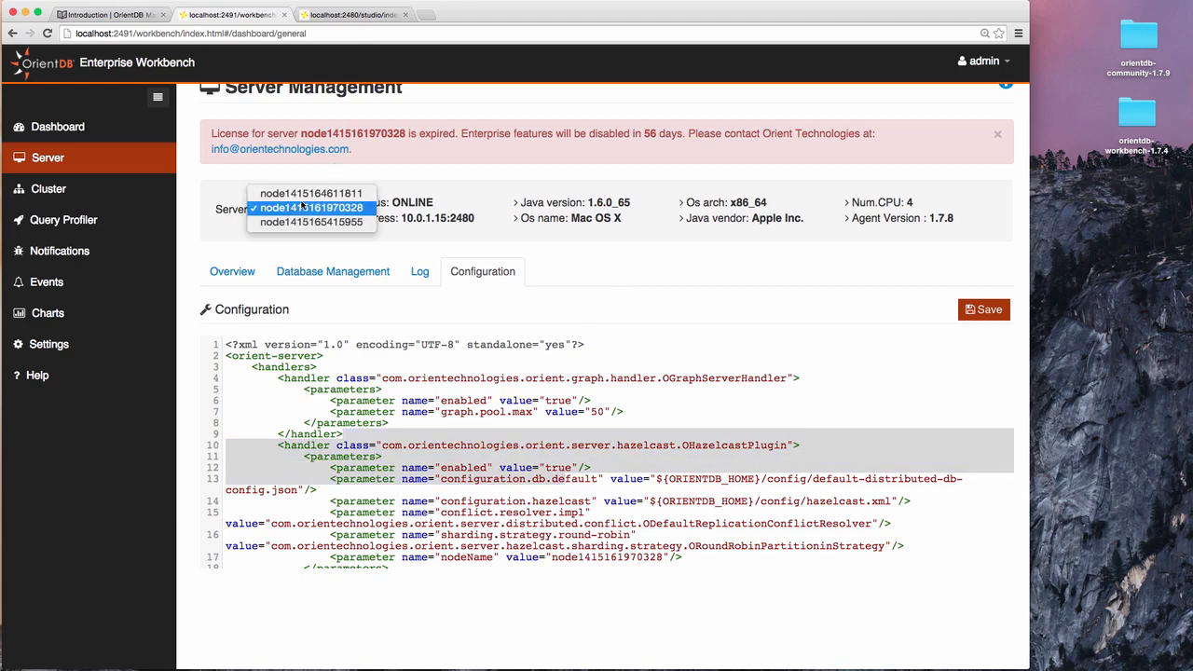
pyautogui.click(300, 218)
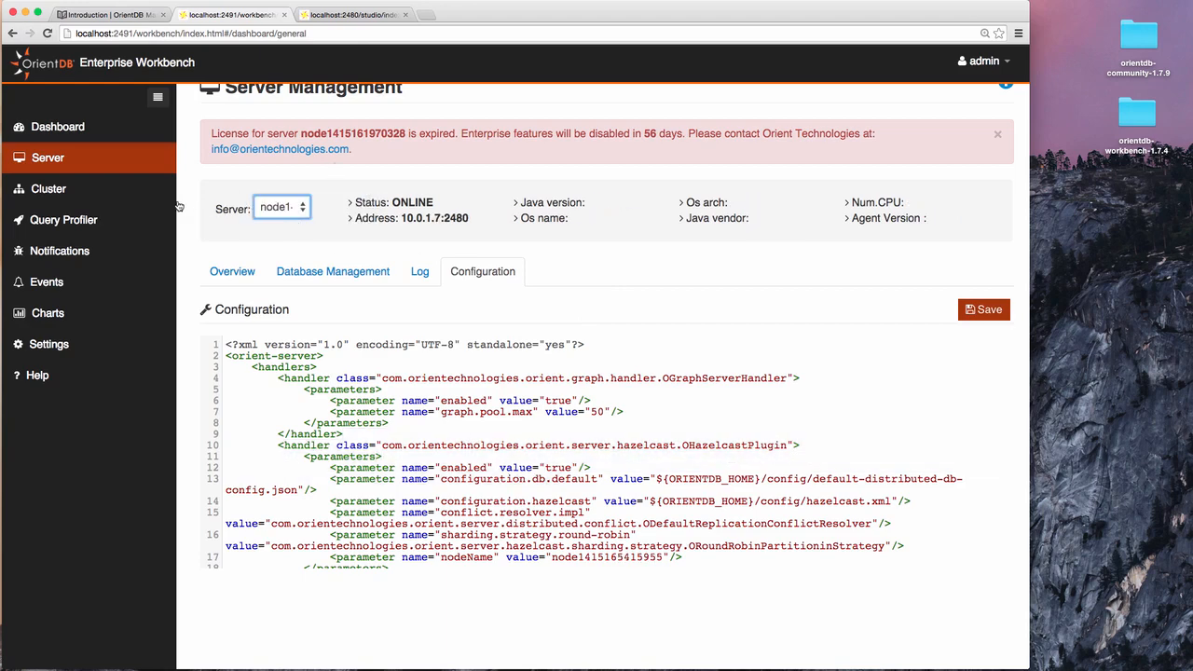
pyautogui.click(63, 193)
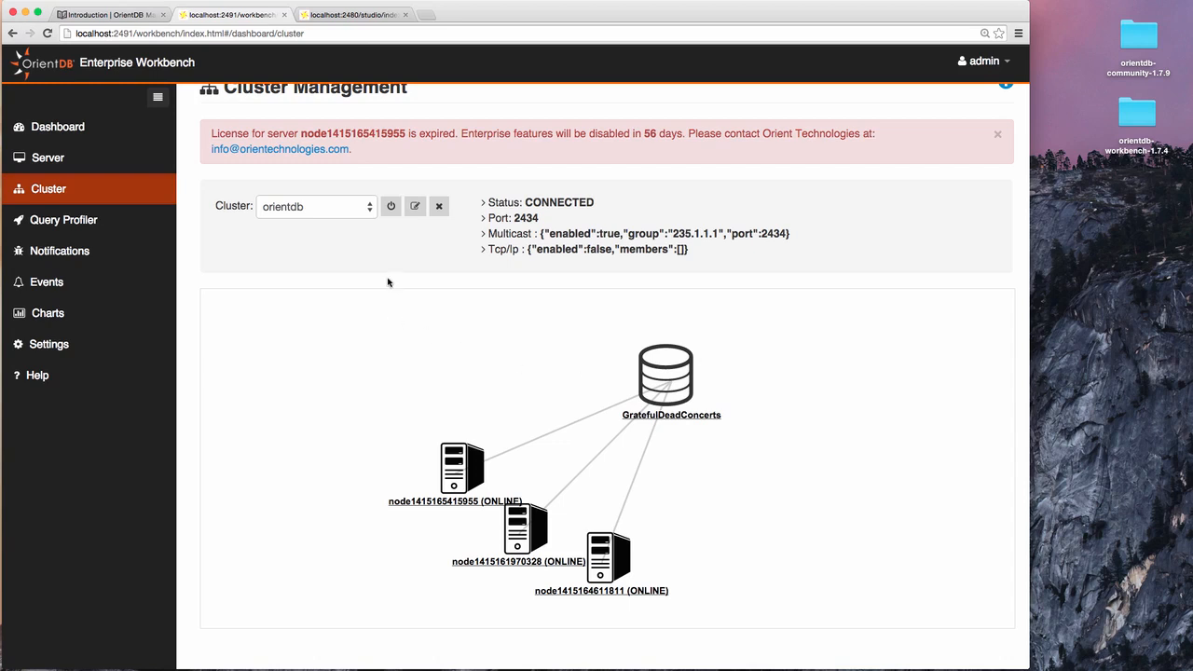
pyautogui.click(373, 214)
pyautogui.click(373, 241)
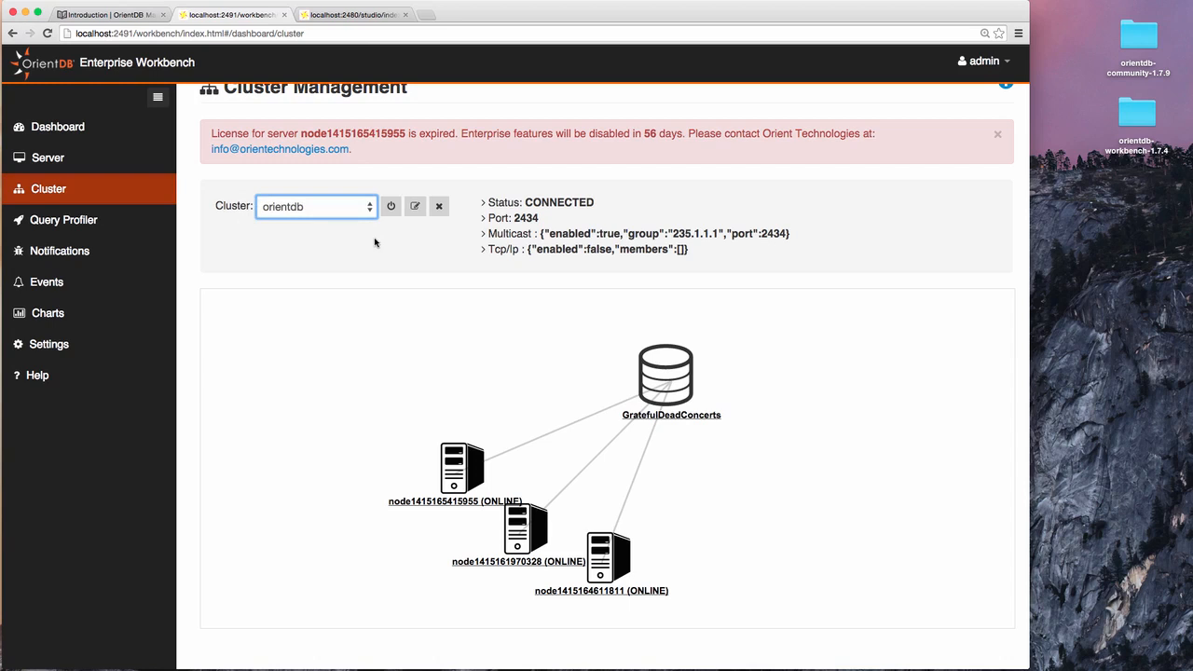
pyautogui.scroll(1, 375, 242)
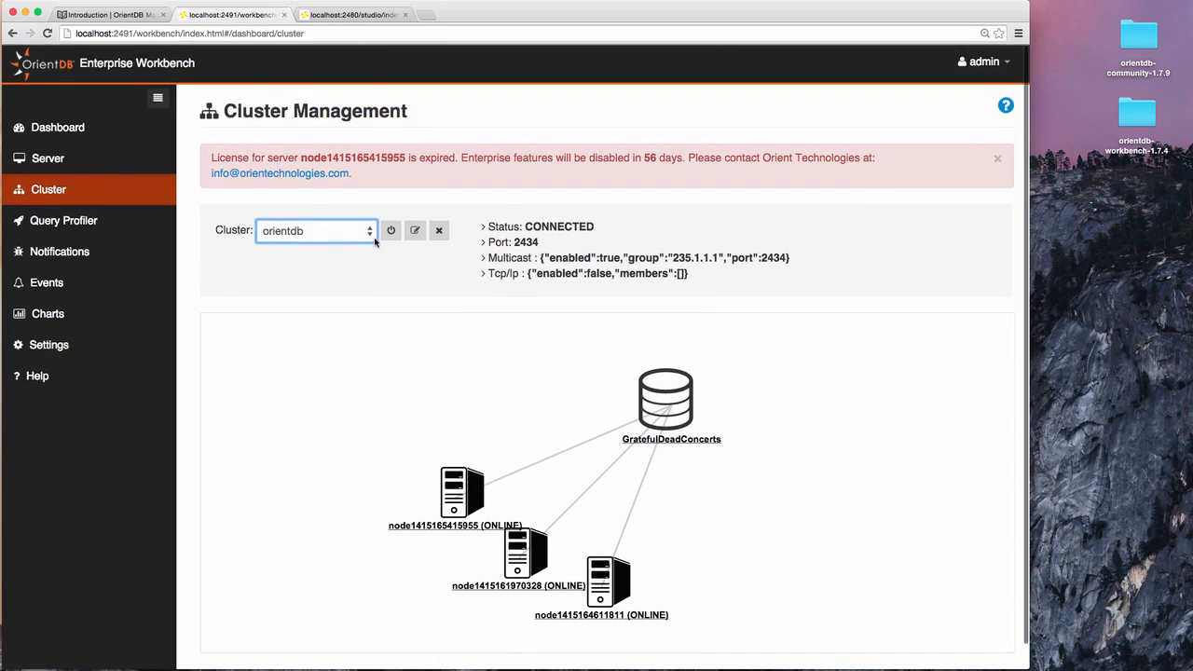
pyautogui.moveTo(448, 496); pyautogui.dragTo(422, 417)
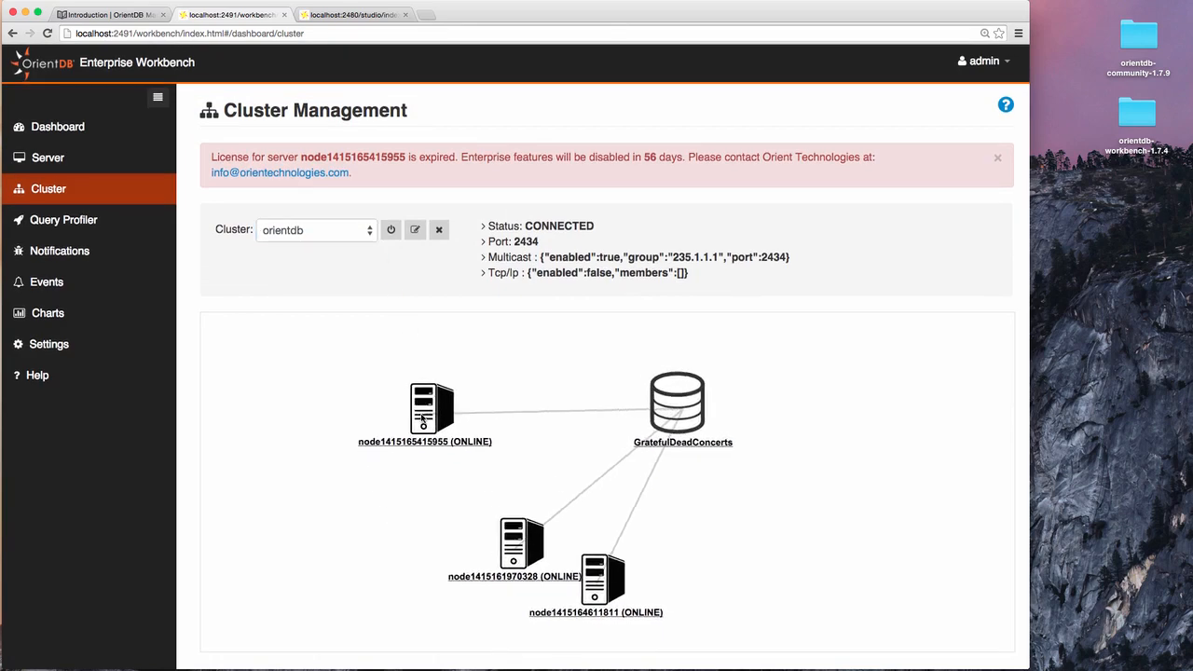
pyautogui.moveTo(704, 446); pyautogui.dragTo(475, 573)
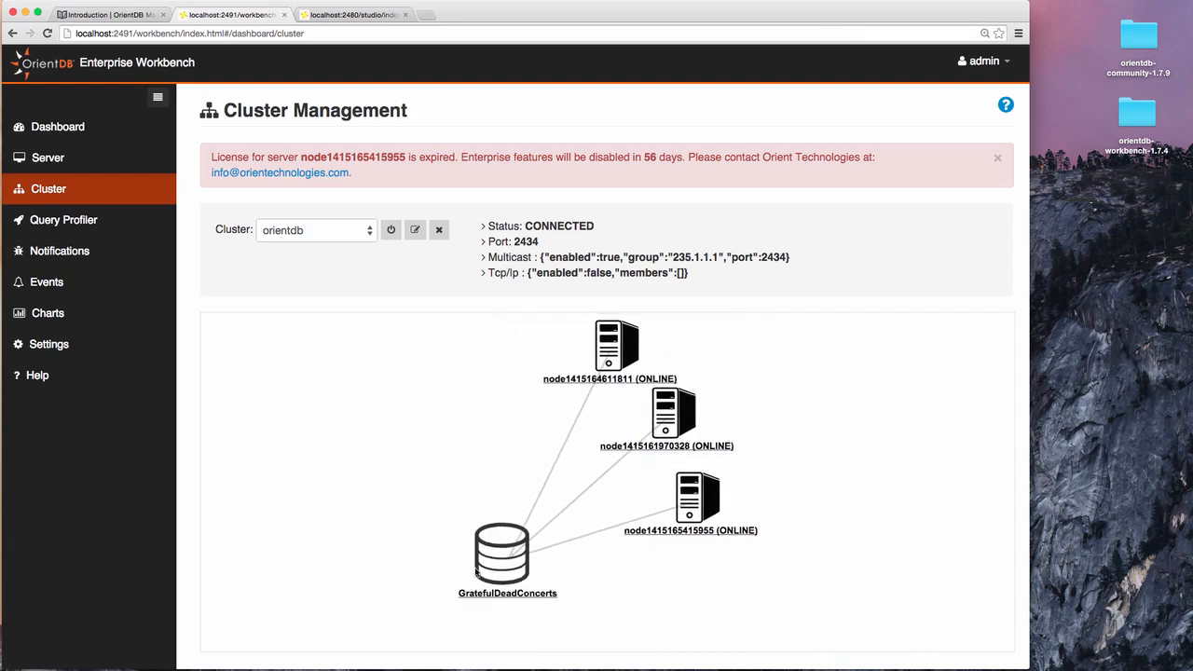
pyautogui.click(65, 222)
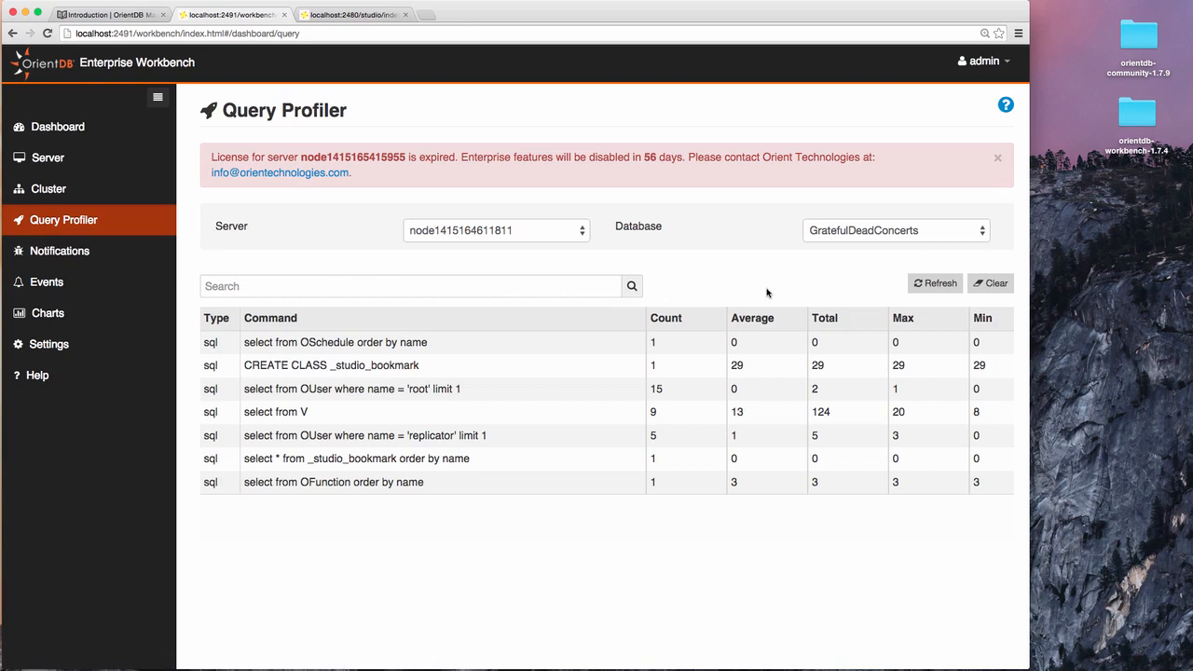
pyautogui.click(587, 235)
pyautogui.click(567, 261)
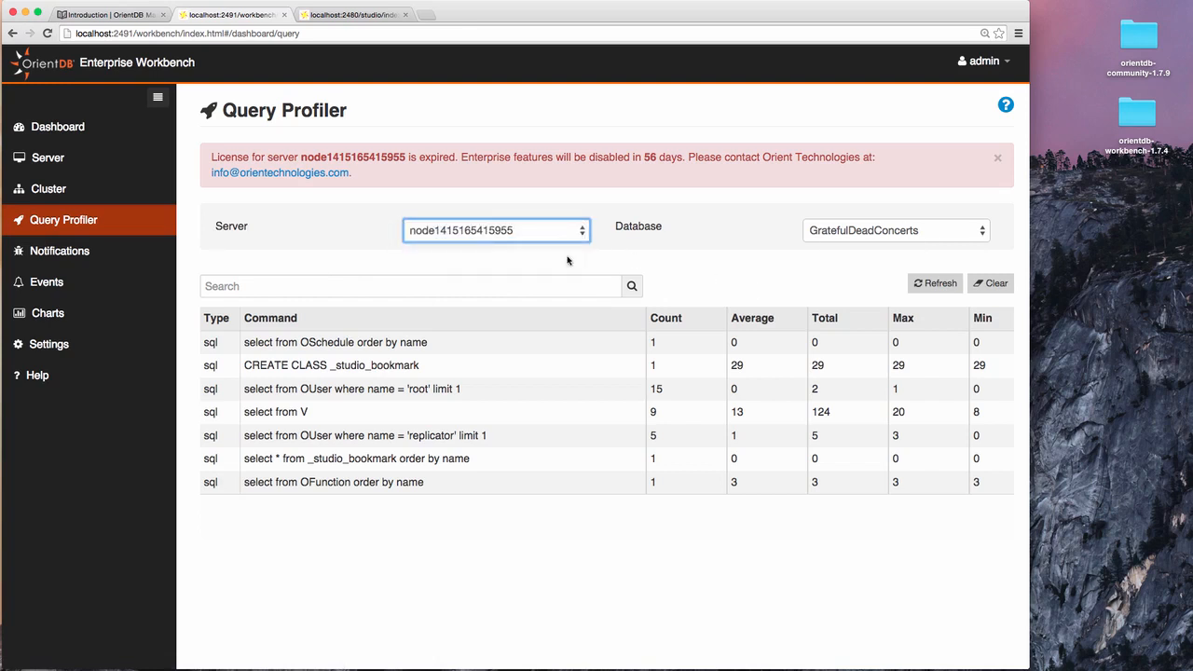
pyautogui.click(937, 233)
pyautogui.click(933, 230)
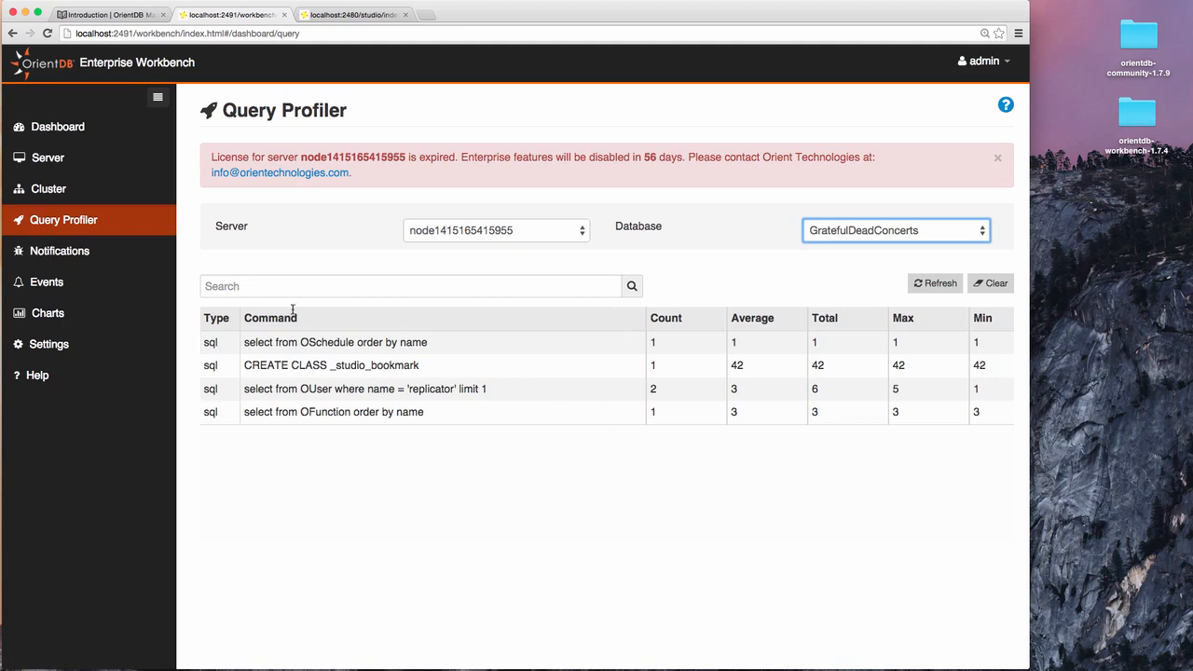
pyautogui.click(83, 258)
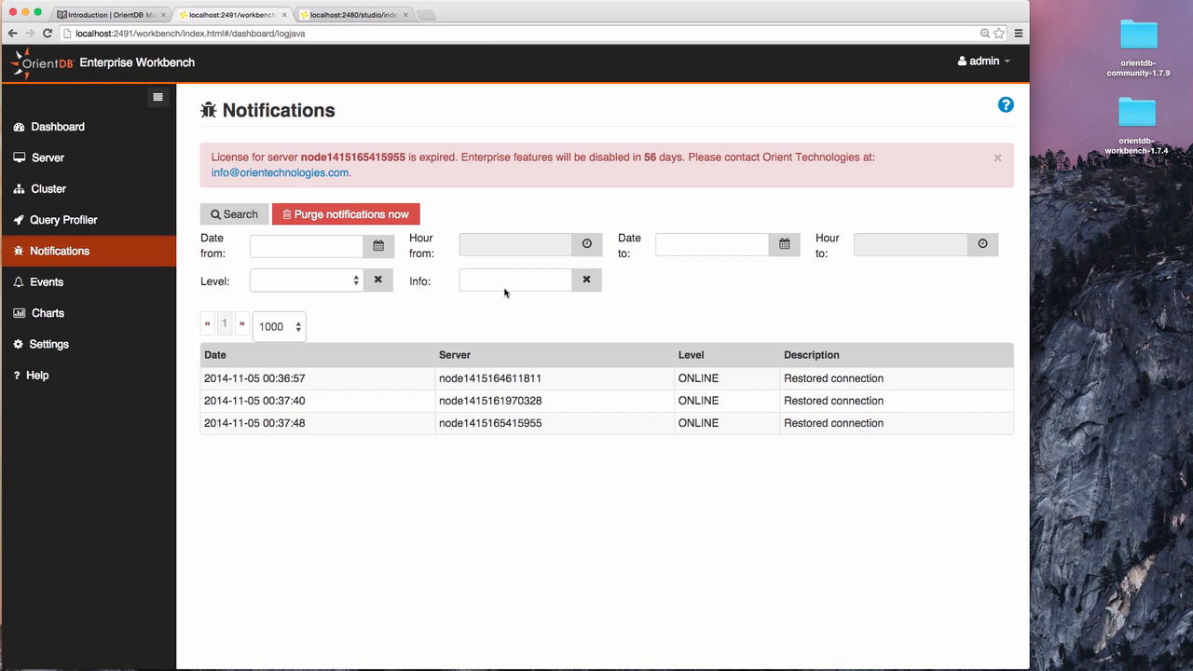
# On the Events page, add an event named 'My New Event' triggered by Metrics.
pyautogui.click(49, 286)
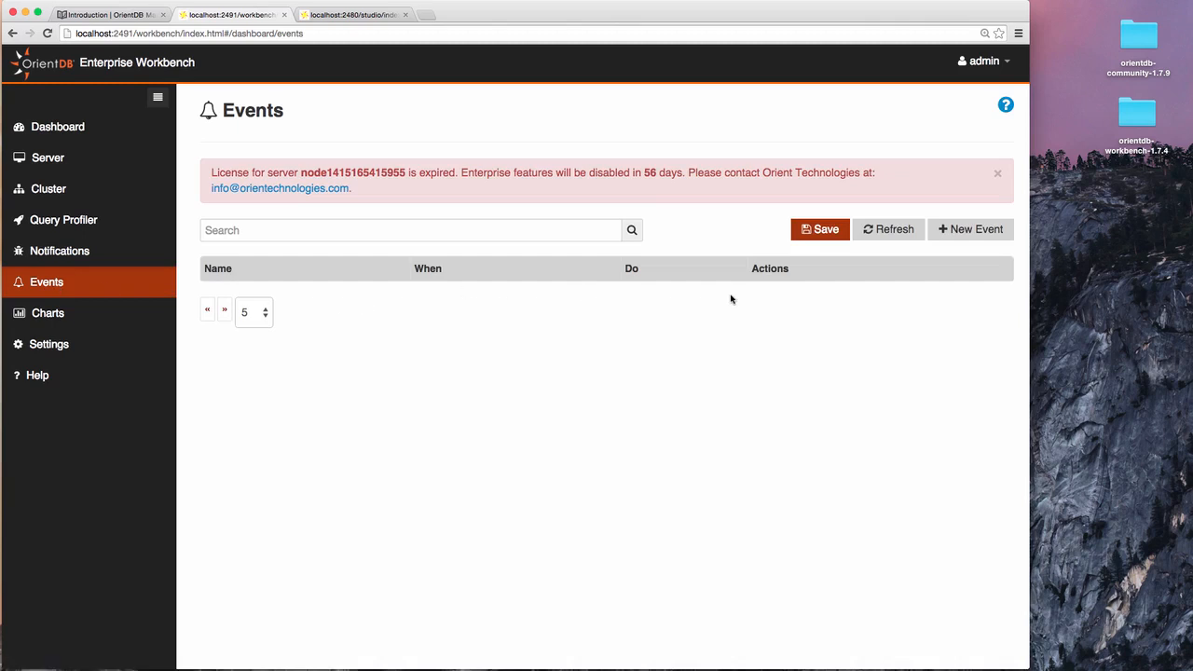
pyautogui.click(965, 231)
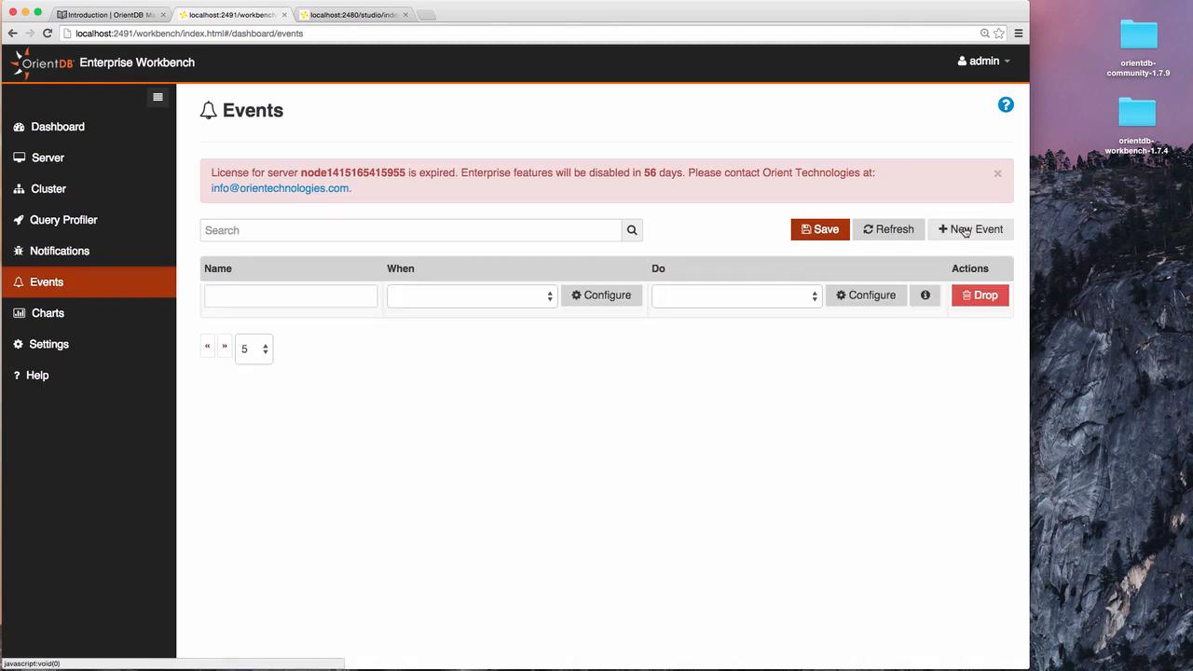
pyautogui.click(326, 295)
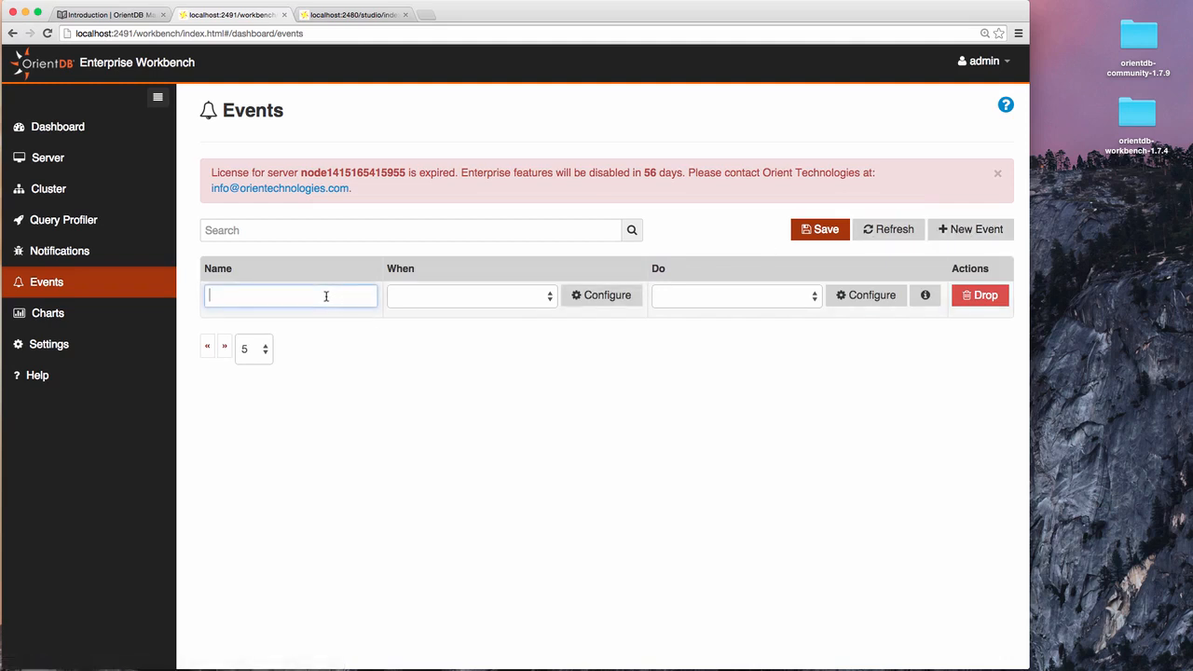
pyautogui.write('My New EVen')
pyautogui.press('BackSpace')
pyautogui.press('BackSpace')
pyautogui.write('v')
pyautogui.press('BackSpace')
pyautogui.press('BackSpace')
pyautogui.write('ven')
pyautogui.click(550, 296)
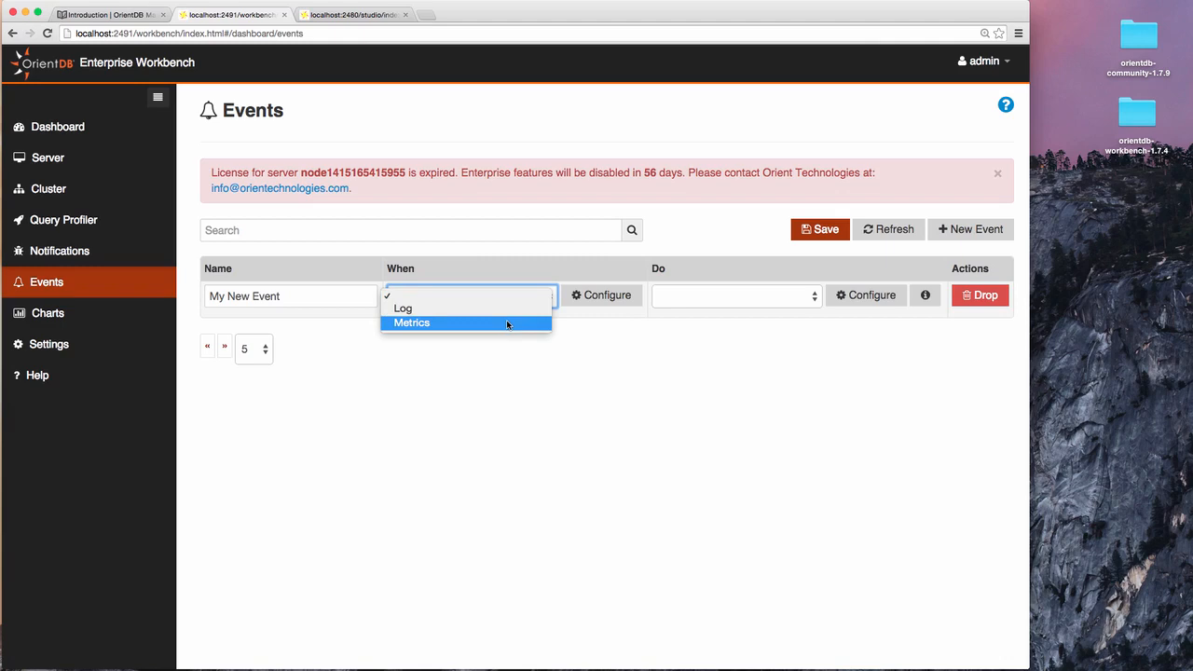
pyautogui.click(508, 324)
# In the Metrics Event dialog, choose the db.*.updateRecord metric.
pyautogui.click(607, 297)
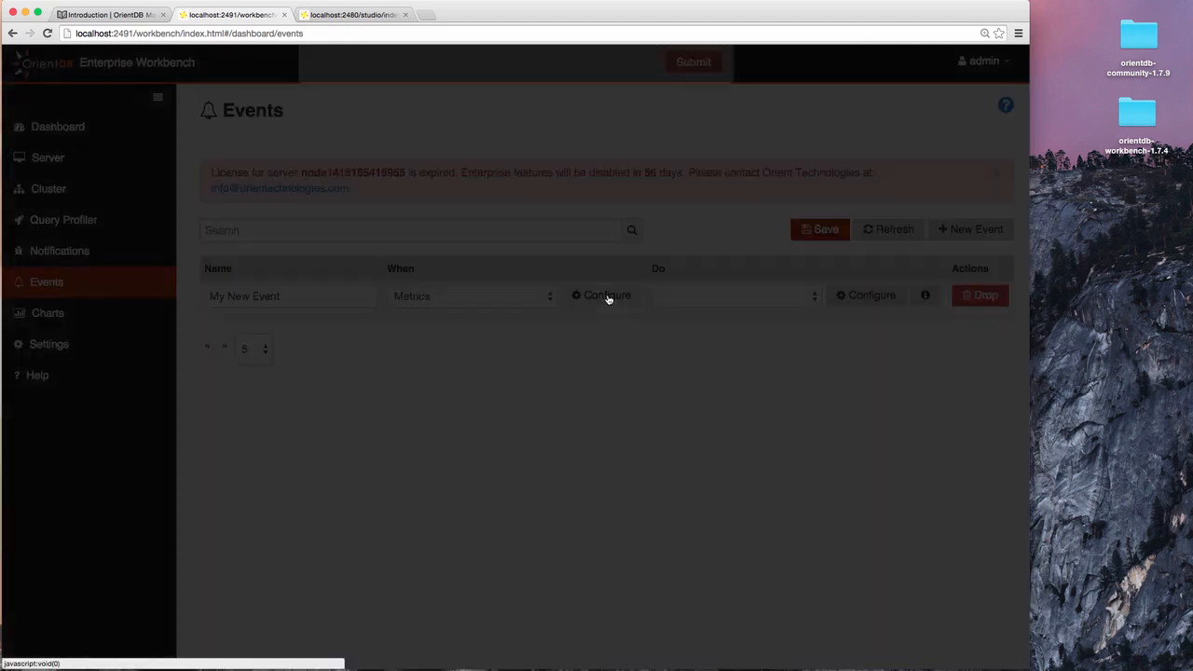
pyautogui.click(490, 214)
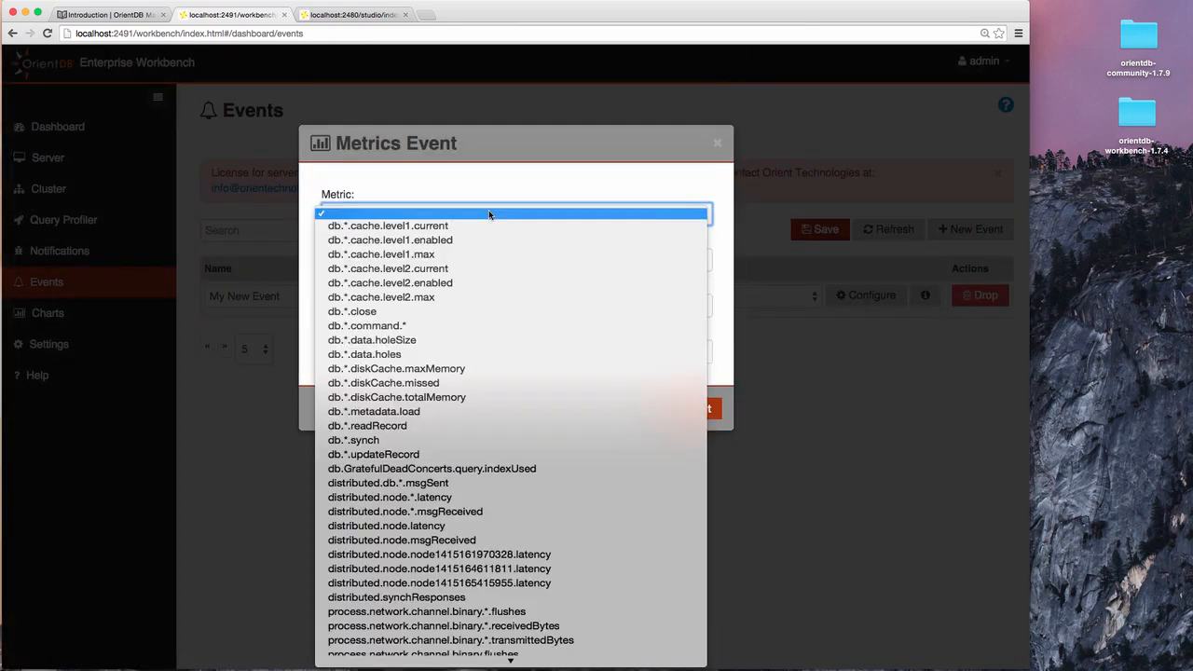
pyautogui.scroll(-5, 457, 522)
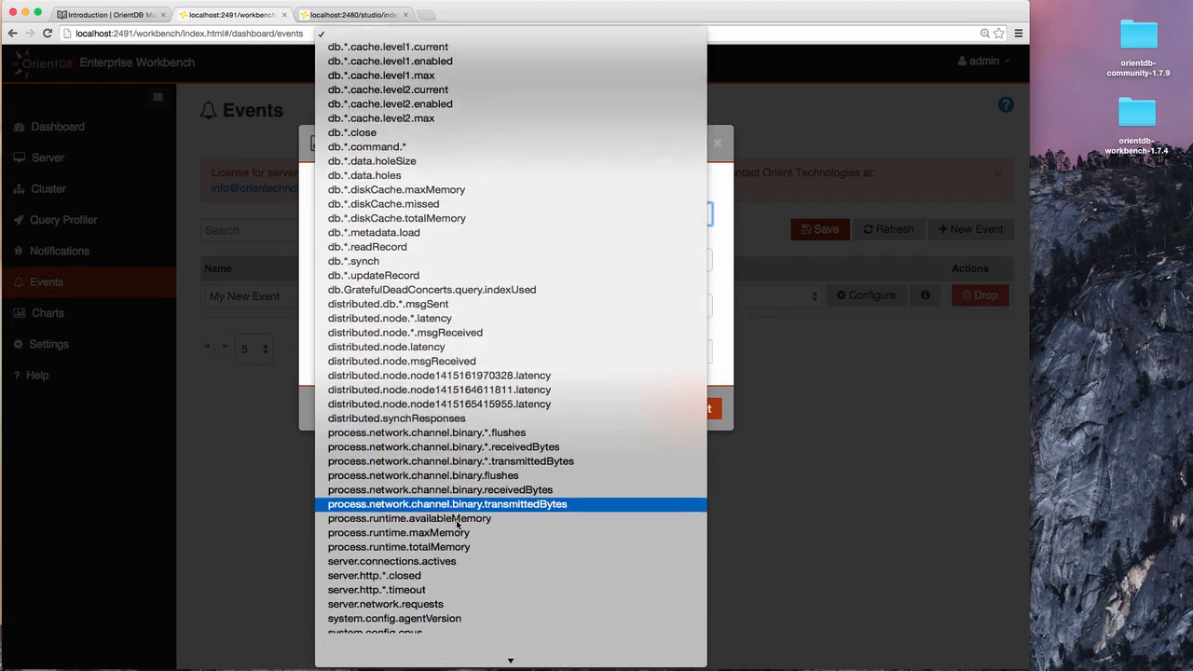
pyautogui.scroll(3, 457, 525)
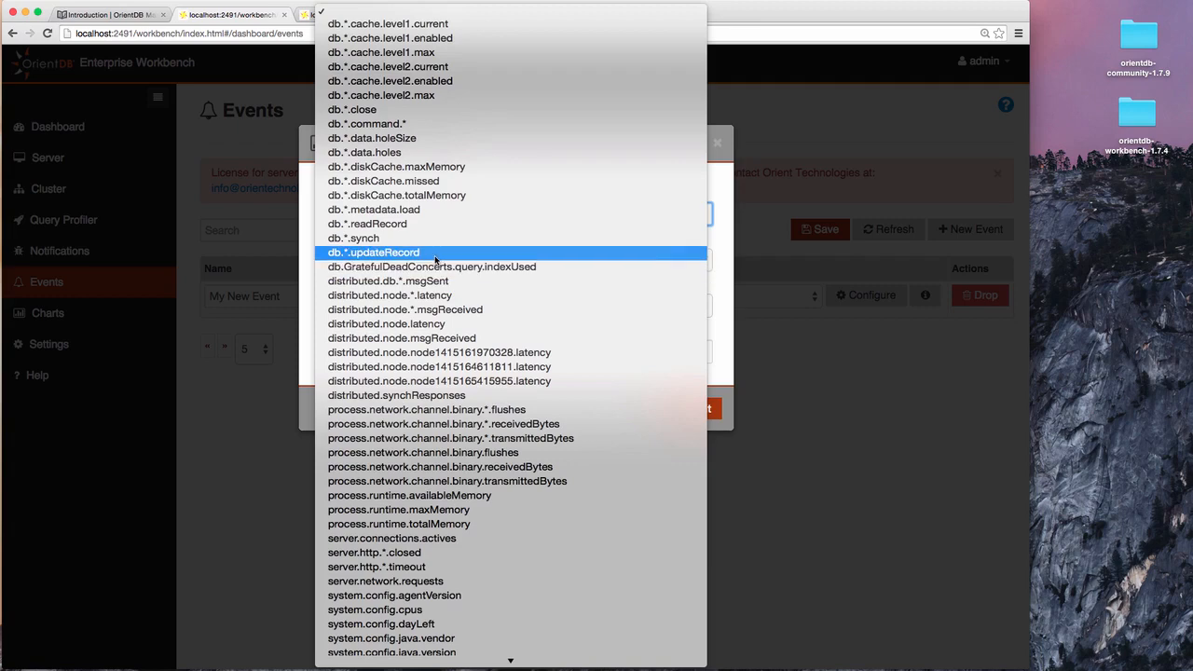
pyautogui.click(434, 256)
# Set the condition to min Lesser than 1 and submit it.
pyautogui.click(510, 260)
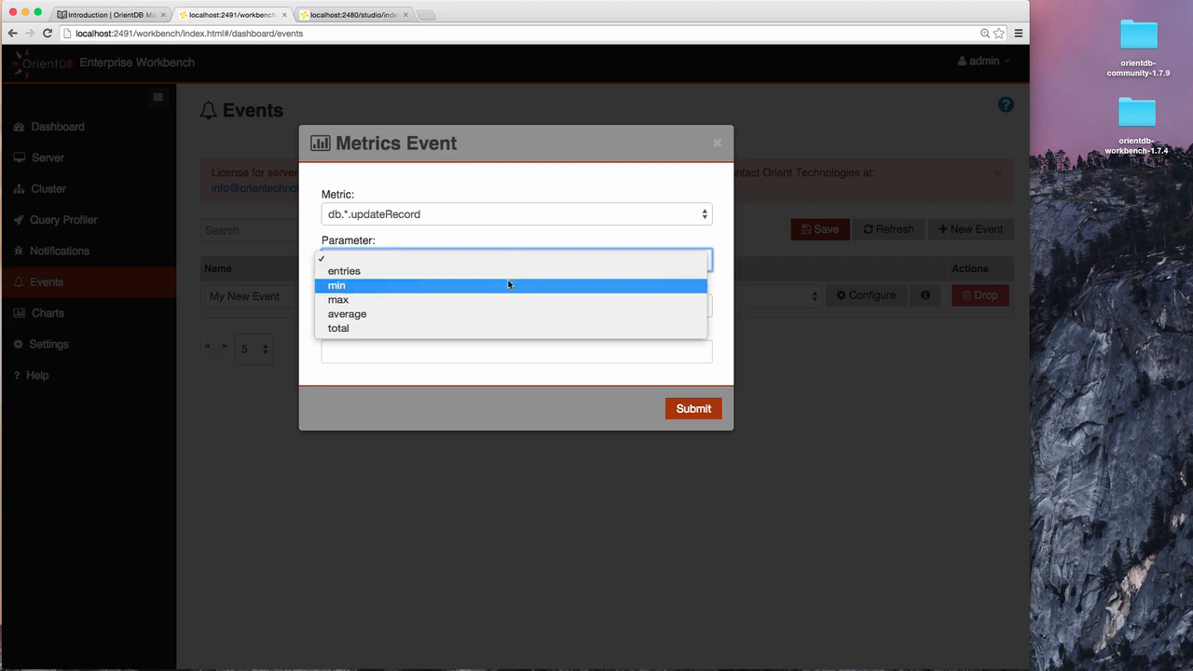
pyautogui.click(508, 285)
pyautogui.click(480, 306)
pyautogui.click(476, 331)
pyautogui.click(473, 353)
pyautogui.click(698, 407)
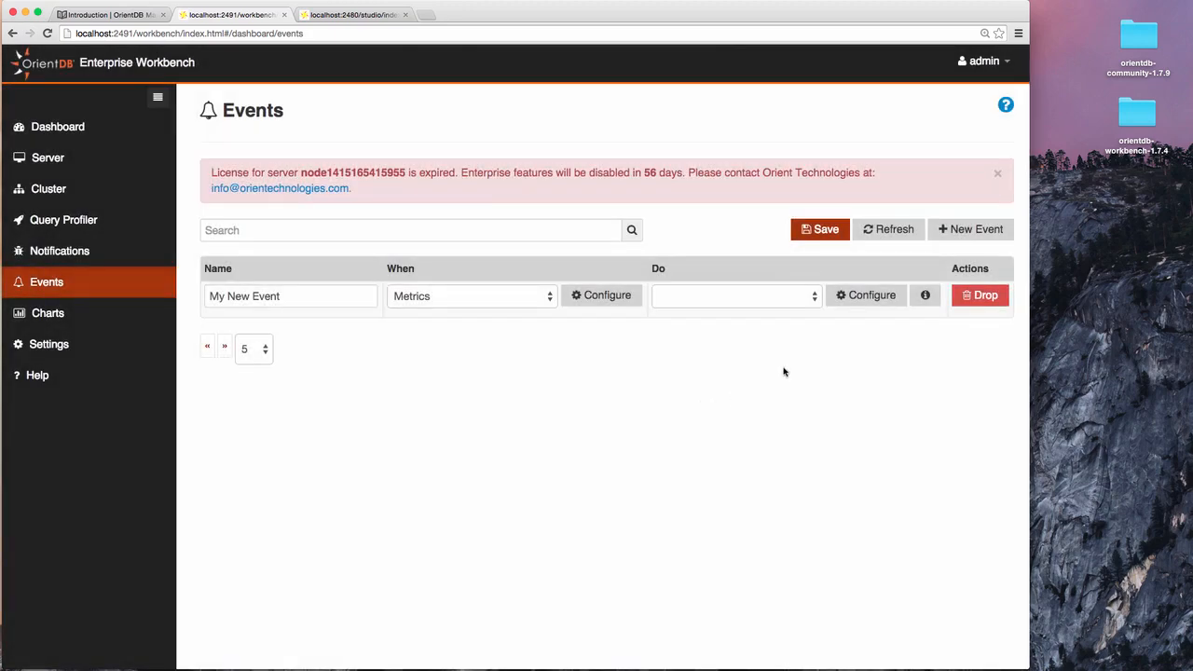
# Try Function and then Mail as the event action, reviewing the Mail Alert settings.
pyautogui.click(813, 297)
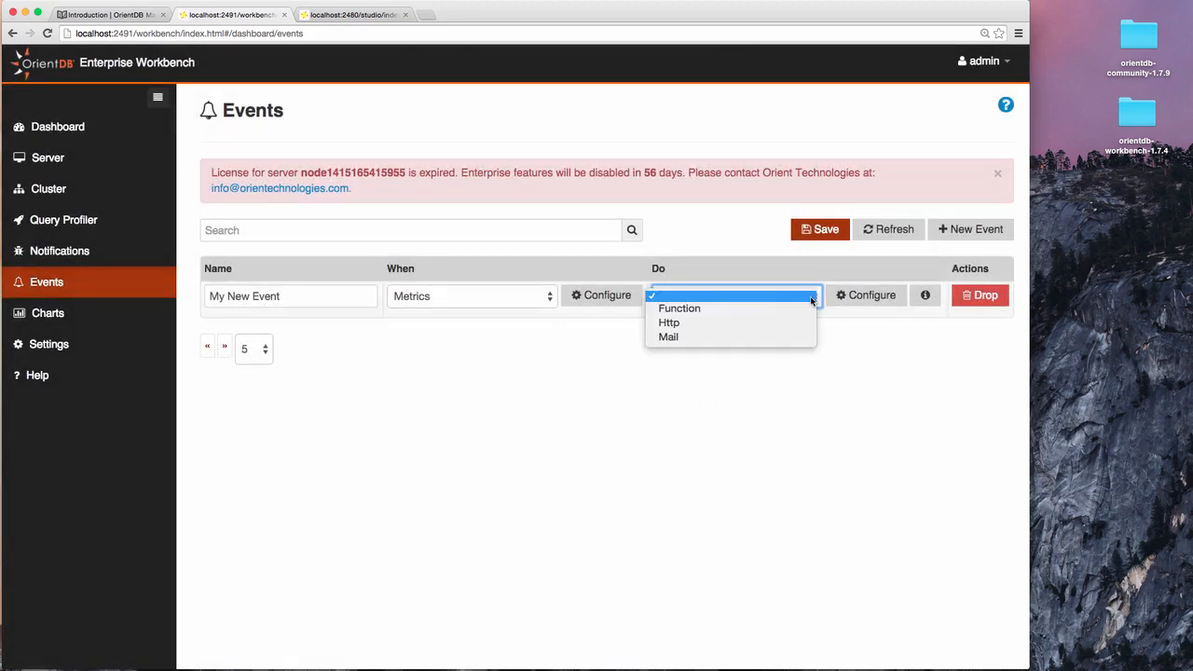
pyautogui.click(758, 308)
pyautogui.click(810, 299)
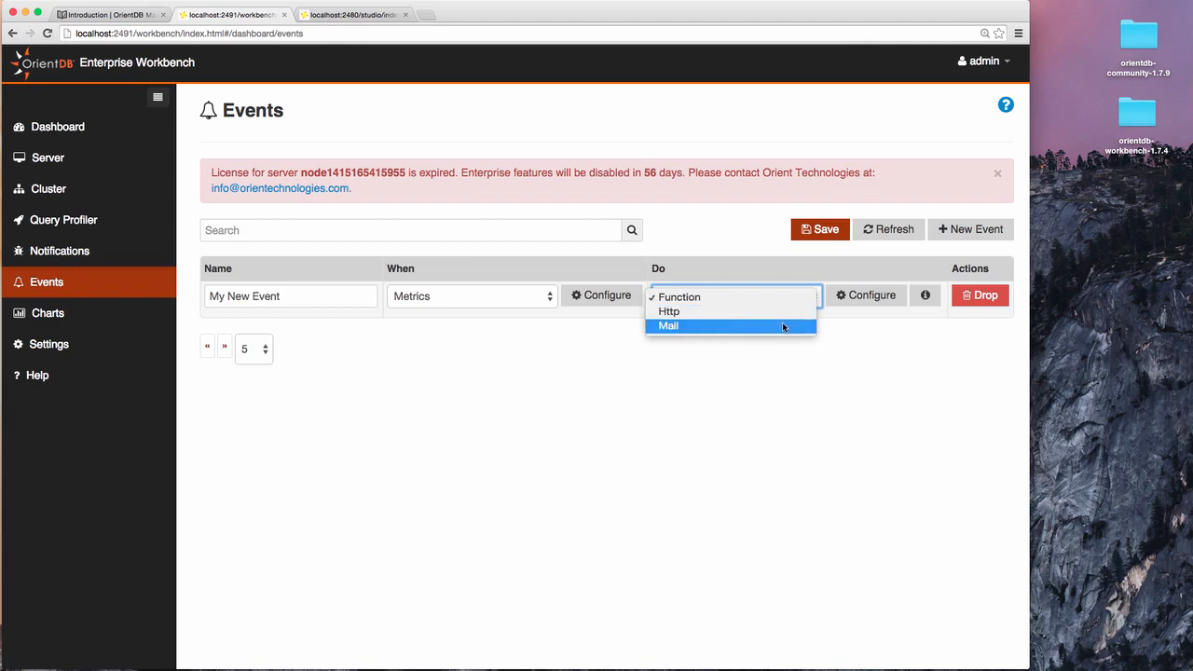
pyautogui.click(783, 326)
pyautogui.click(861, 299)
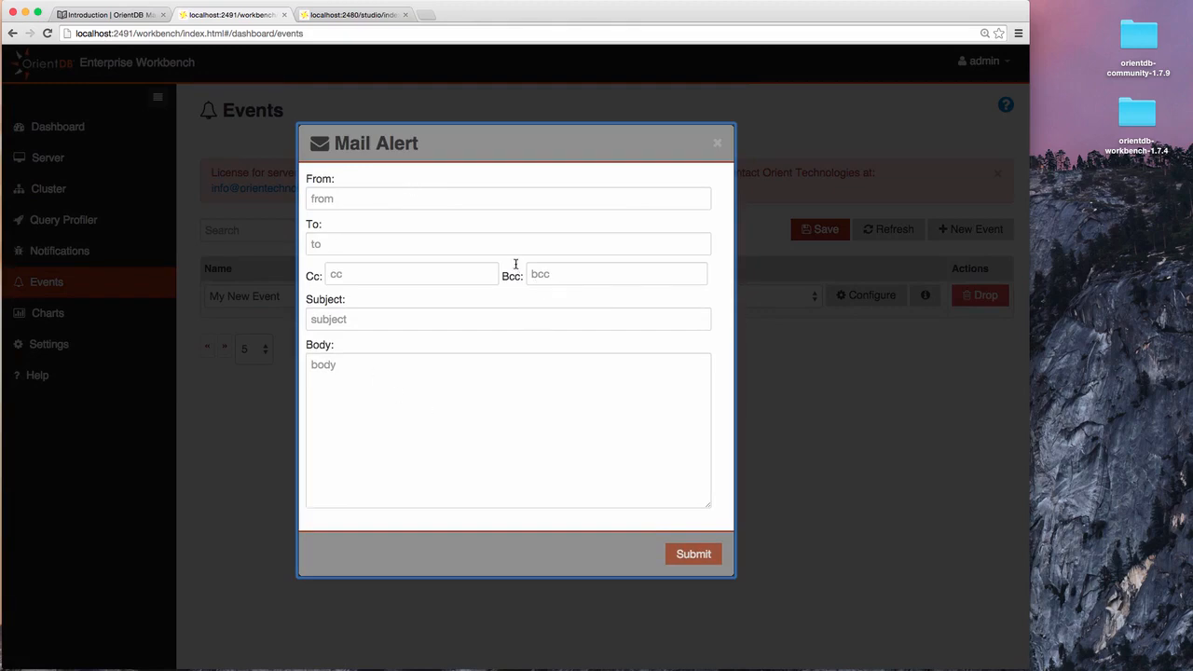
pyautogui.click(717, 143)
# Set the event action to Http and review its request settings.
pyautogui.click(785, 294)
pyautogui.click(773, 283)
pyautogui.click(852, 301)
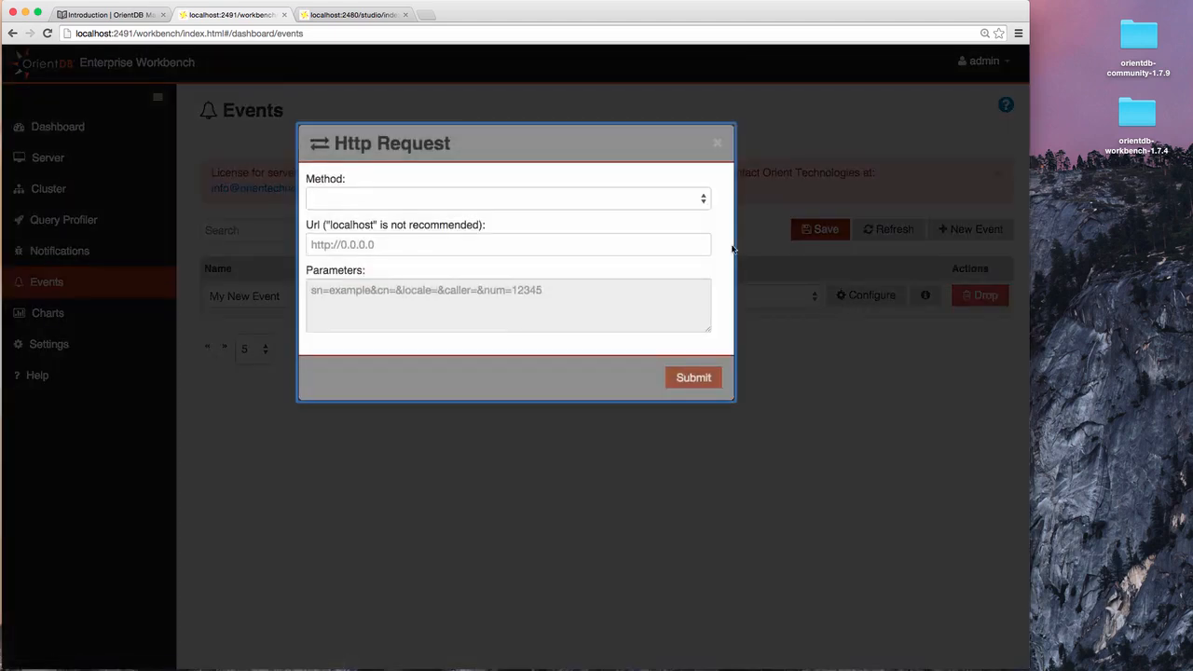
pyautogui.click(718, 143)
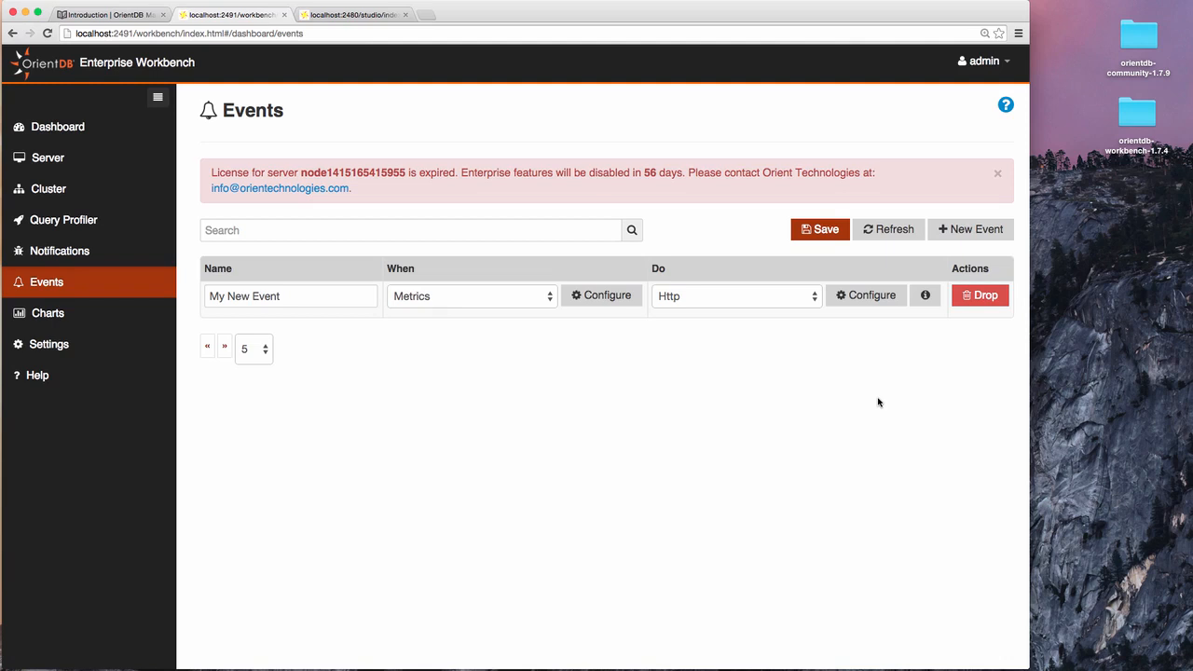
pyautogui.click(46, 316)
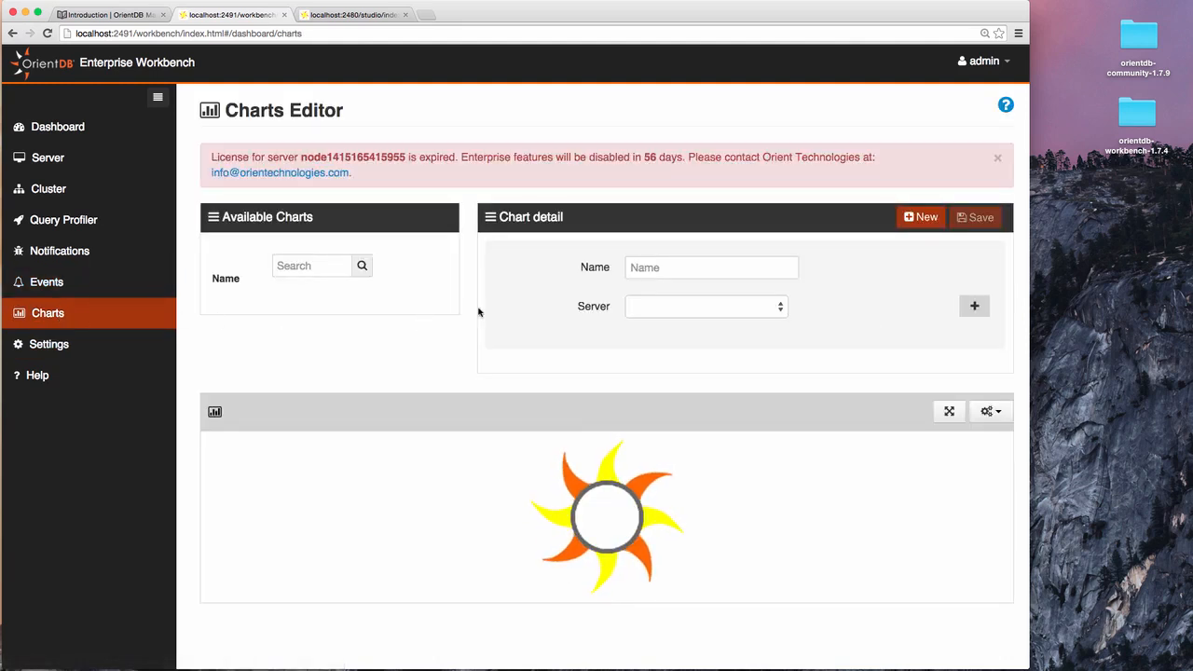
pyautogui.click(772, 308)
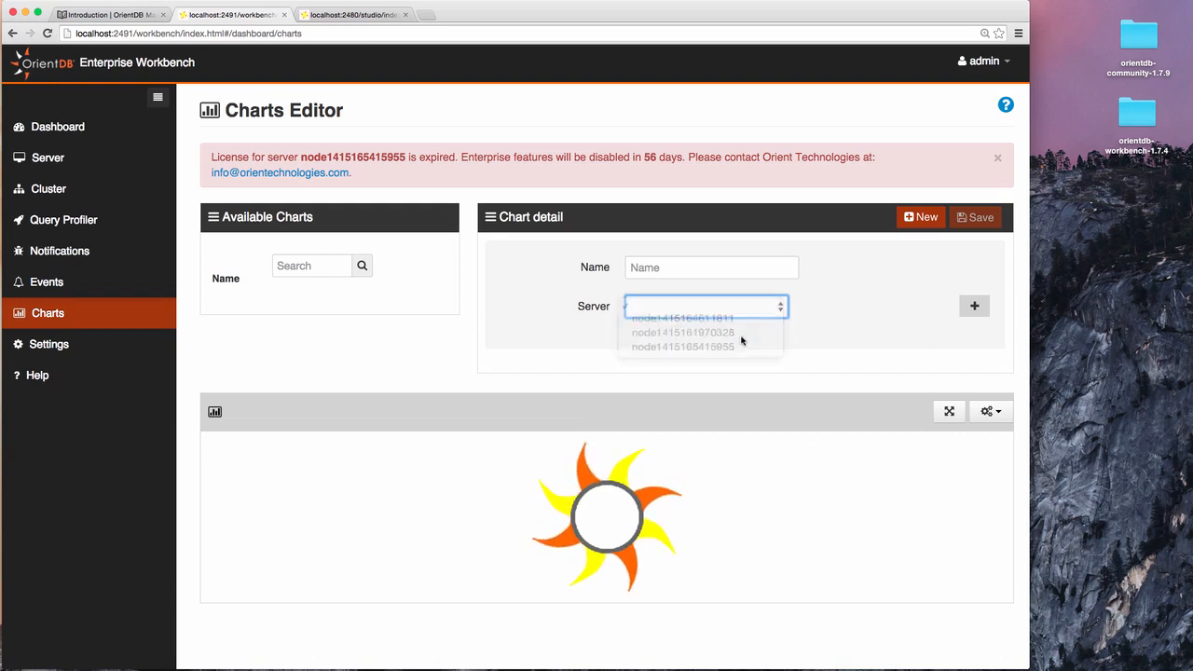
pyautogui.click(744, 337)
pyautogui.click(990, 411)
pyautogui.scroll(-1, 908, 463)
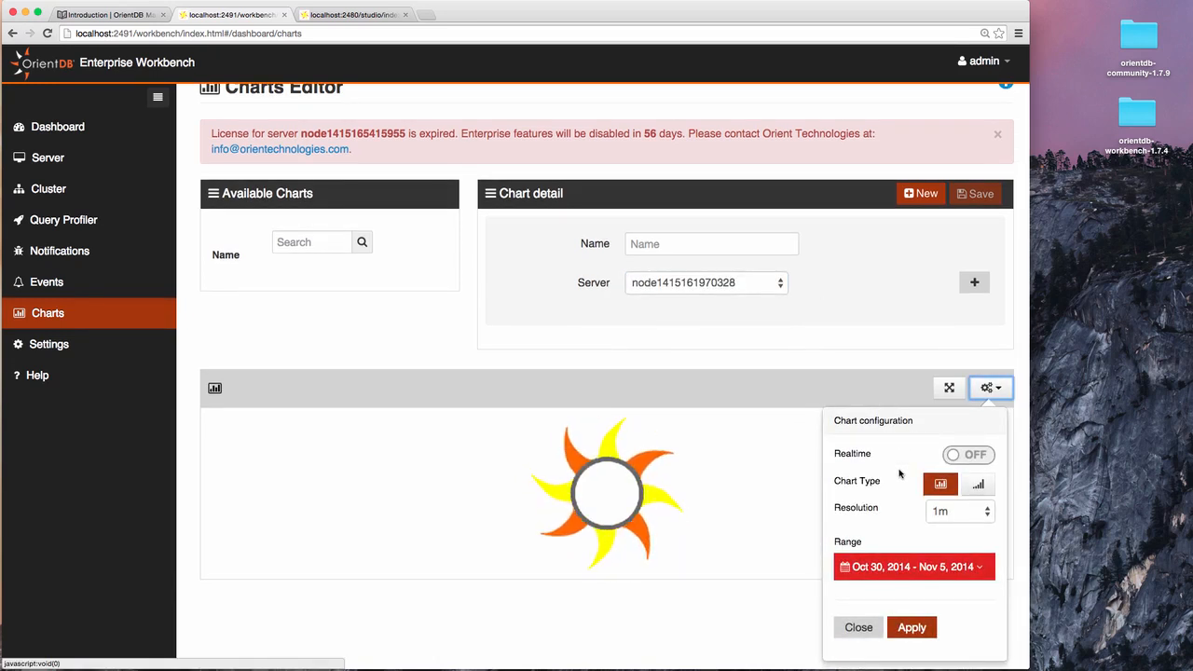
pyautogui.click(979, 457)
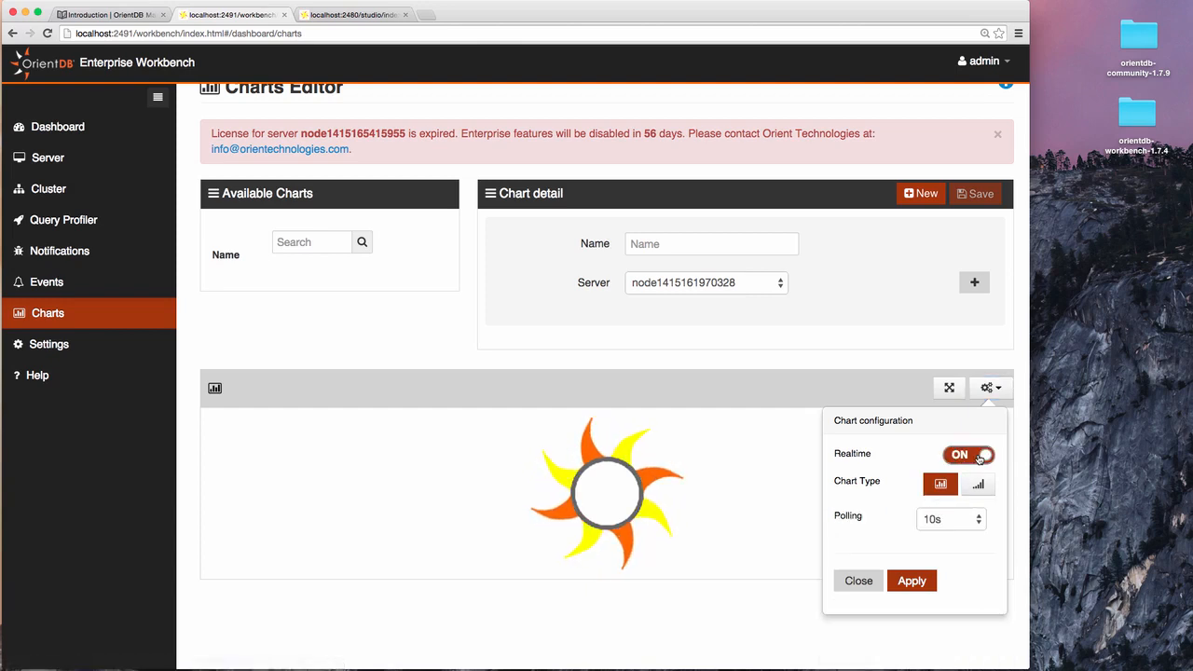
pyautogui.click(976, 484)
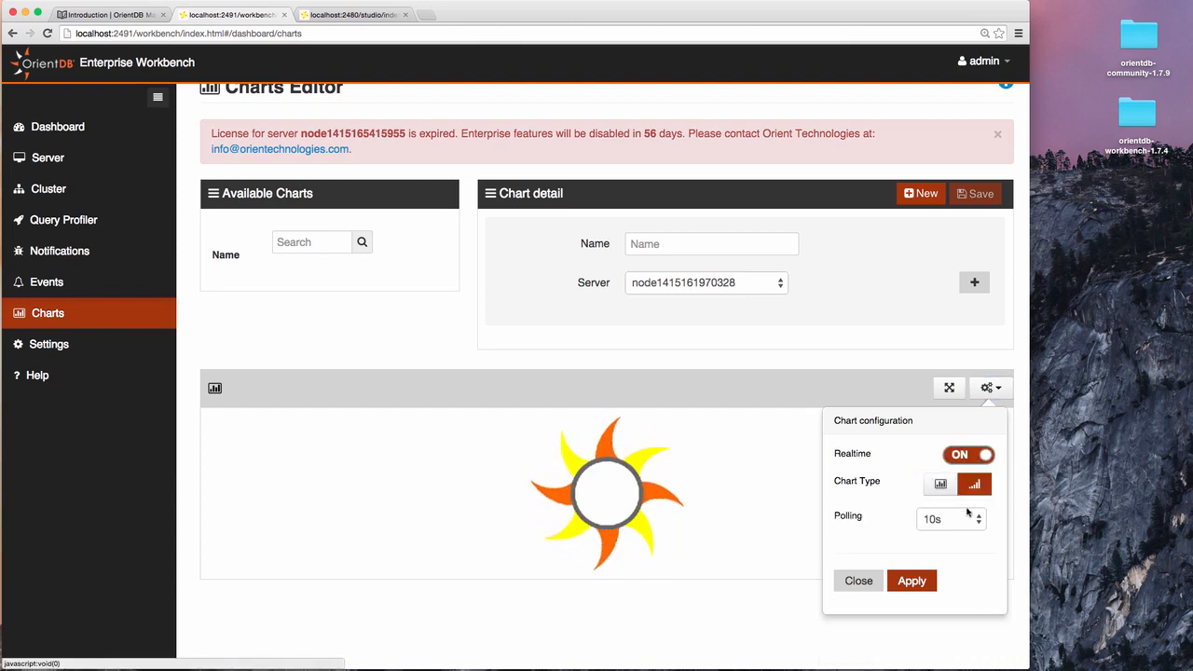
pyautogui.click(959, 519)
pyautogui.click(937, 505)
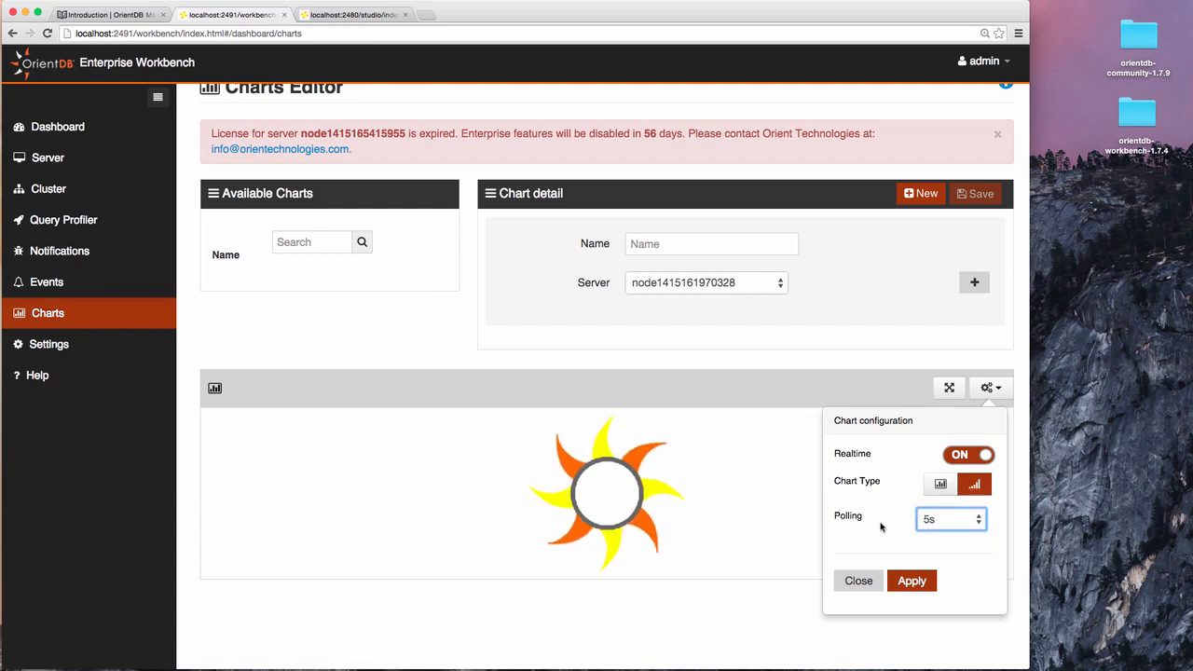
pyautogui.click(895, 588)
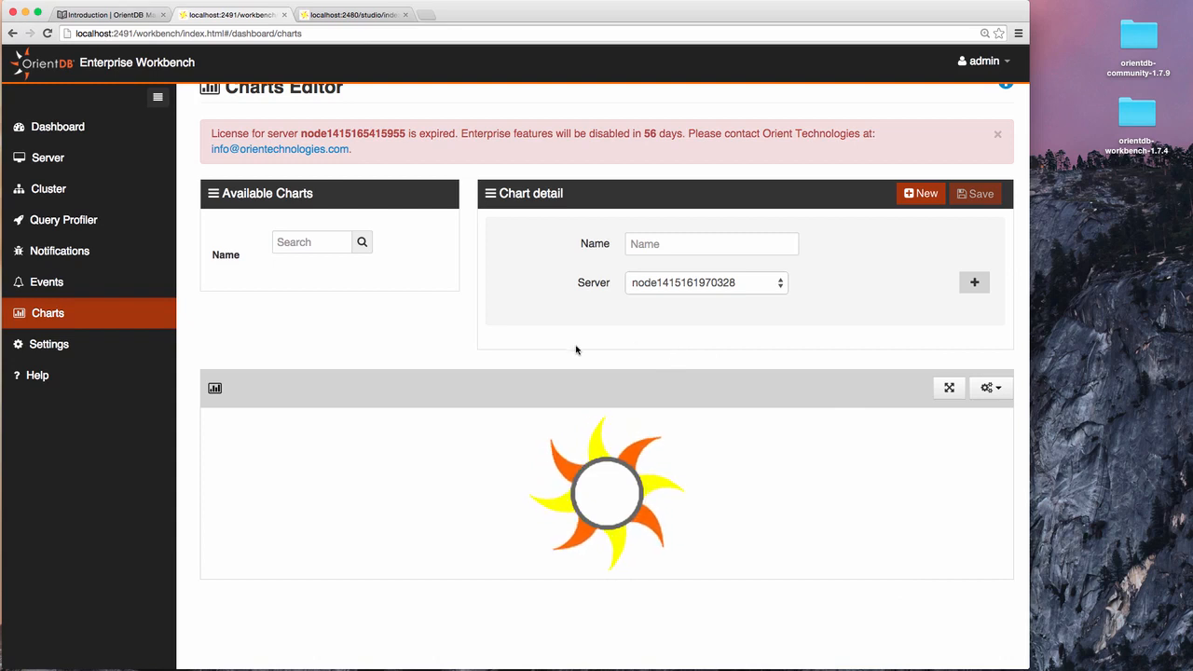
pyautogui.click(77, 345)
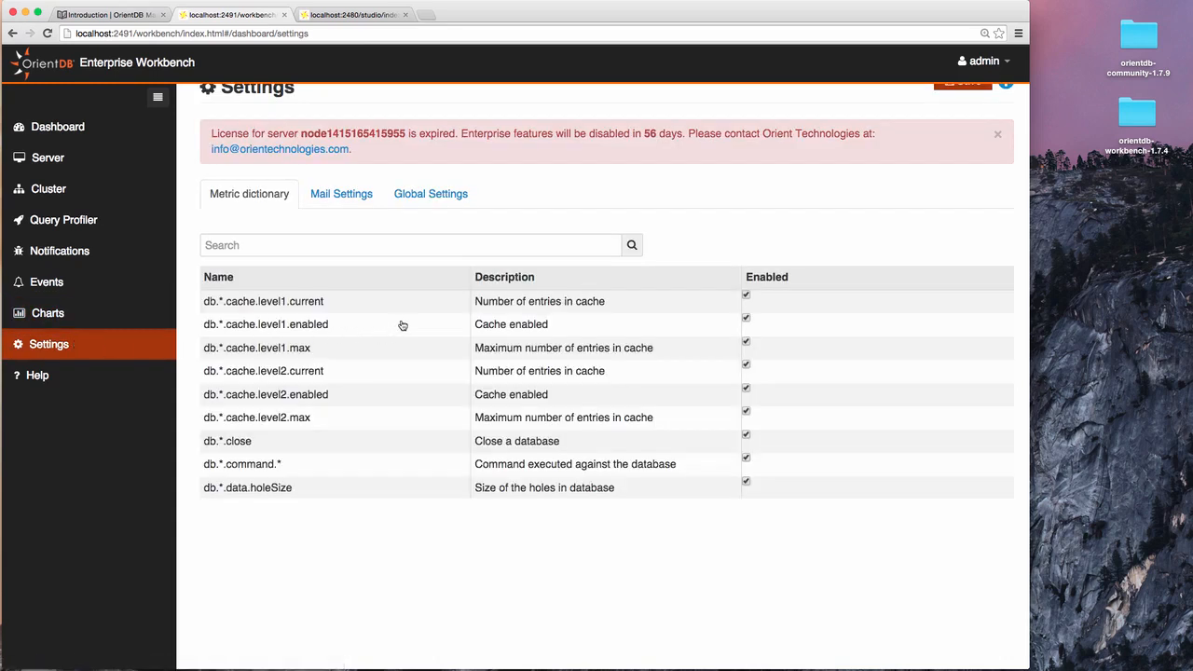
# Browse the Mail Settings and Global Settings tabs and the Workbench User Guide, then return to the Dashboard.
pyautogui.click(360, 196)
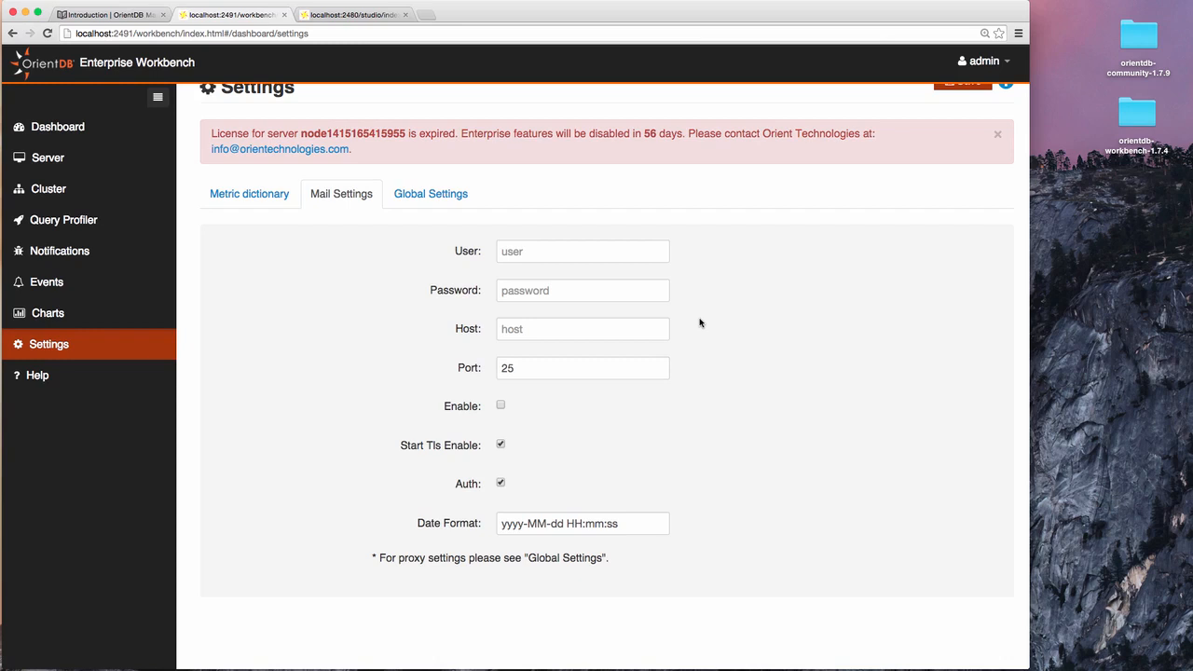
pyautogui.click(442, 192)
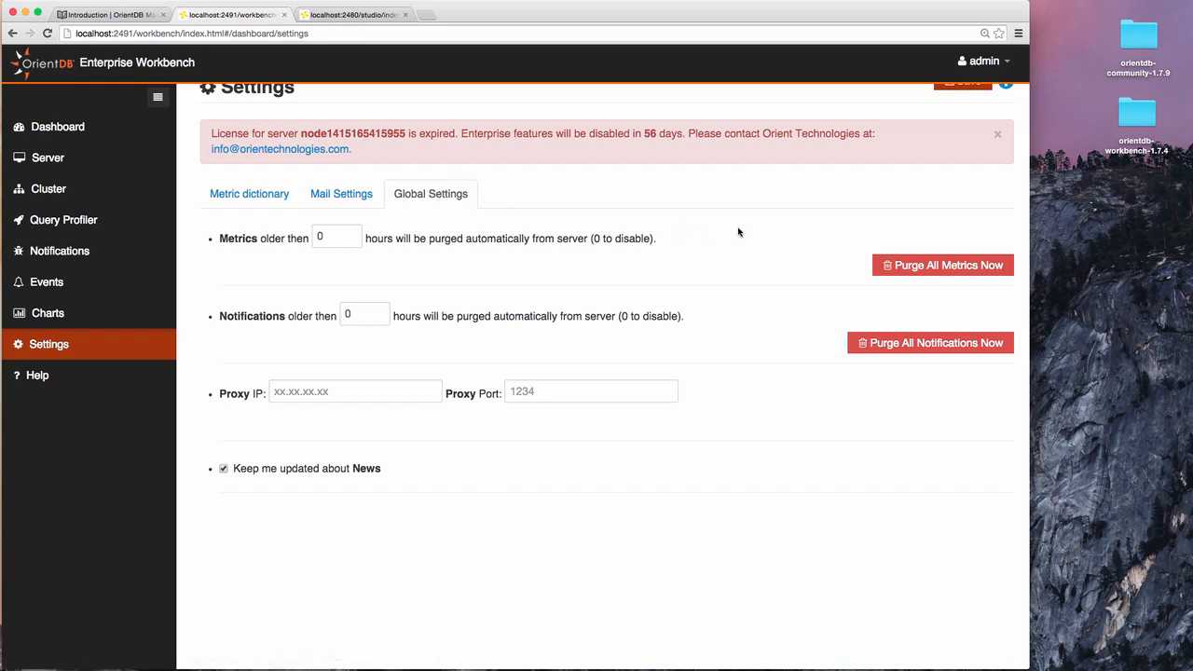
pyautogui.click(53, 376)
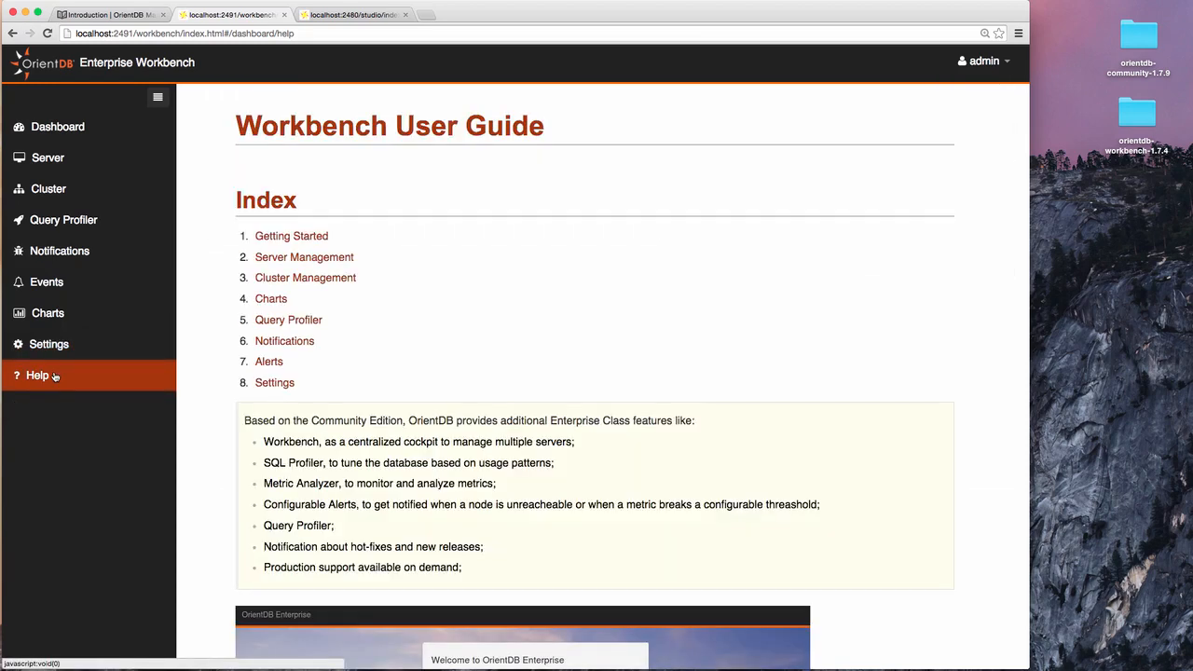
pyautogui.scroll(-5, 567, 304)
pyautogui.scroll(5, 568, 378)
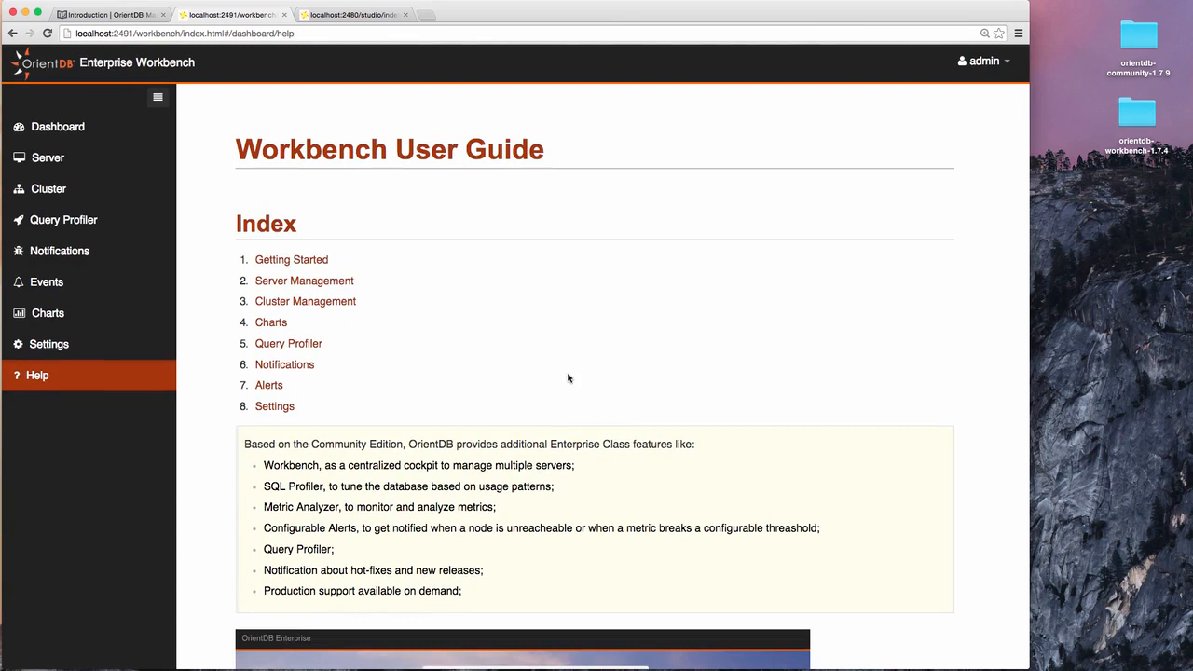
pyautogui.click(79, 130)
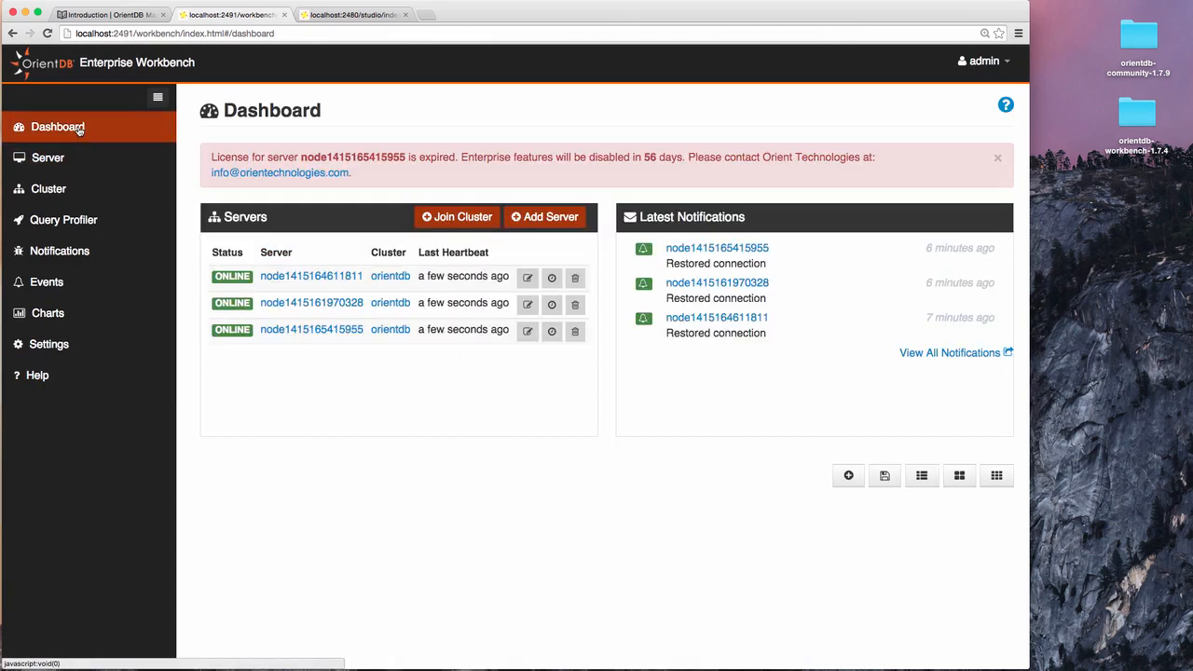